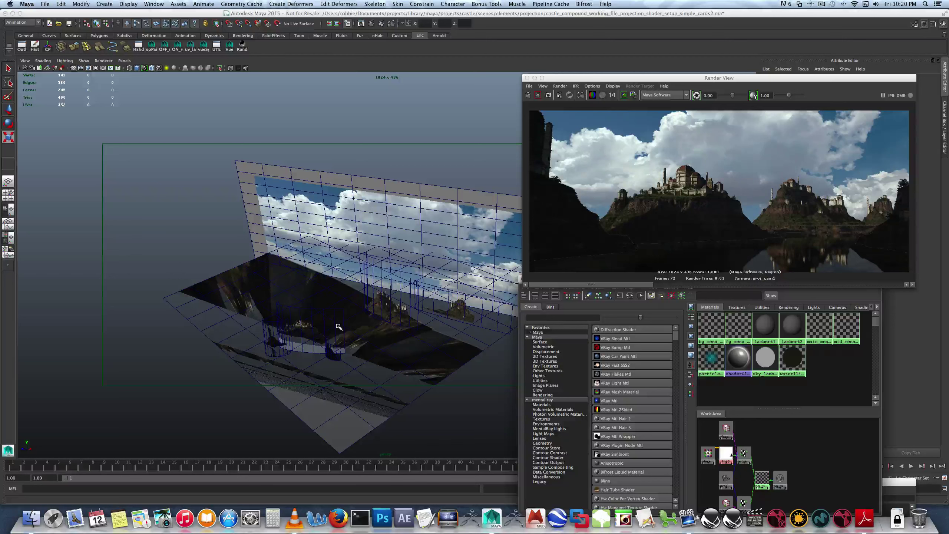
Step: Rearrange the Render View and Hypershade windows to uncover the projection cards and the material attributes, selecting the mid card and the sky plane
{"action": "left_click", "coordinate": [389, 295]}
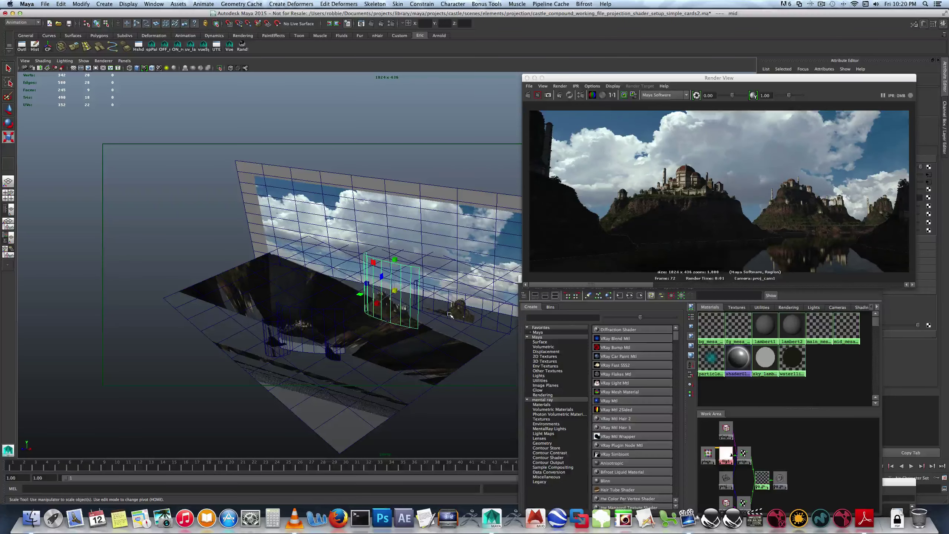
{"action": "left_click_drag", "start_coordinate": [622, 78], "coordinate": [136, 403]}
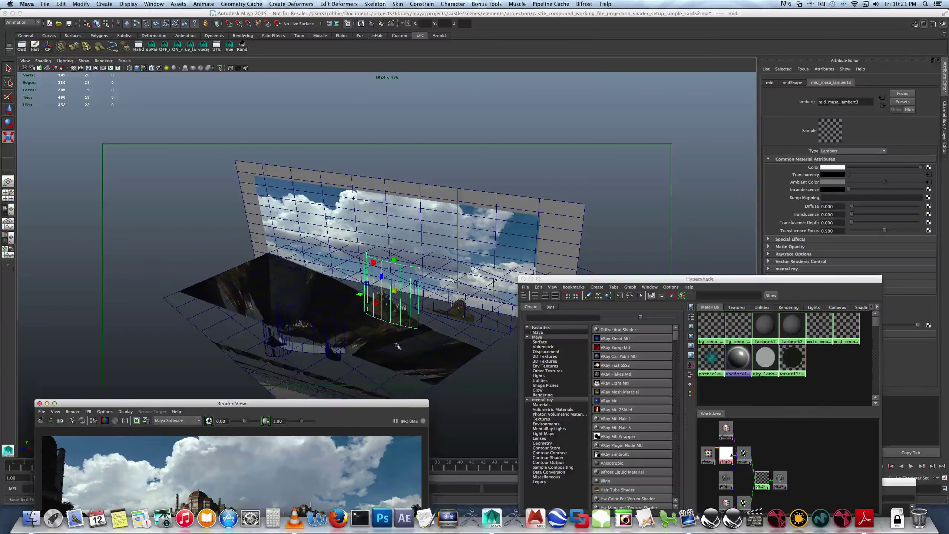
{"action": "left_click_drag", "start_coordinate": [567, 279], "coordinate": [493, 349]}
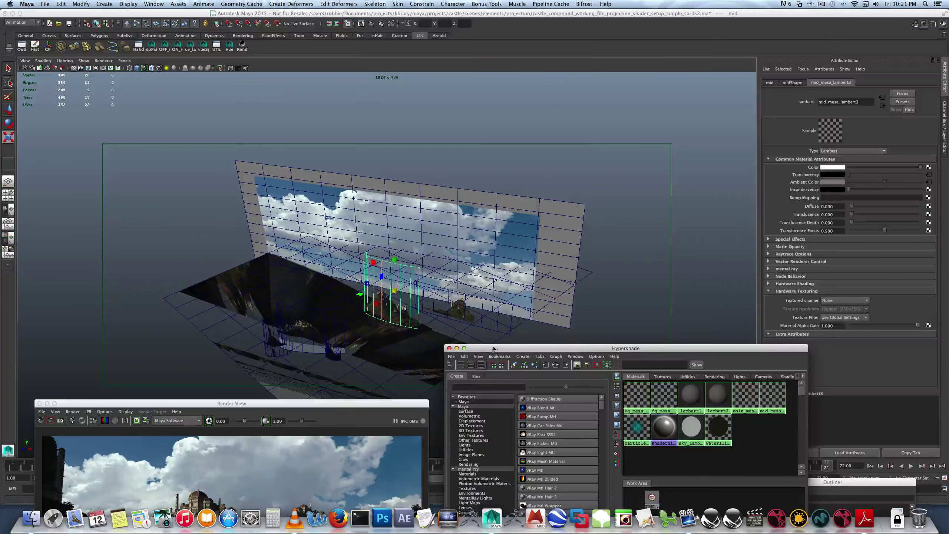
{"action": "left_click", "coordinate": [534, 210]}
{"action": "left_click_drag", "start_coordinate": [592, 351], "coordinate": [577, 298]}
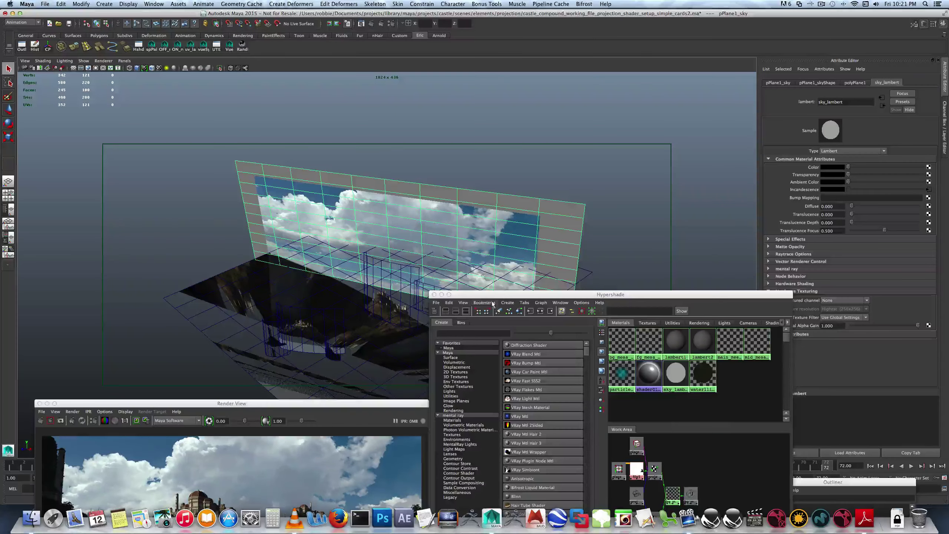
{"action": "left_click_drag", "start_coordinate": [508, 296], "coordinate": [487, 226]}
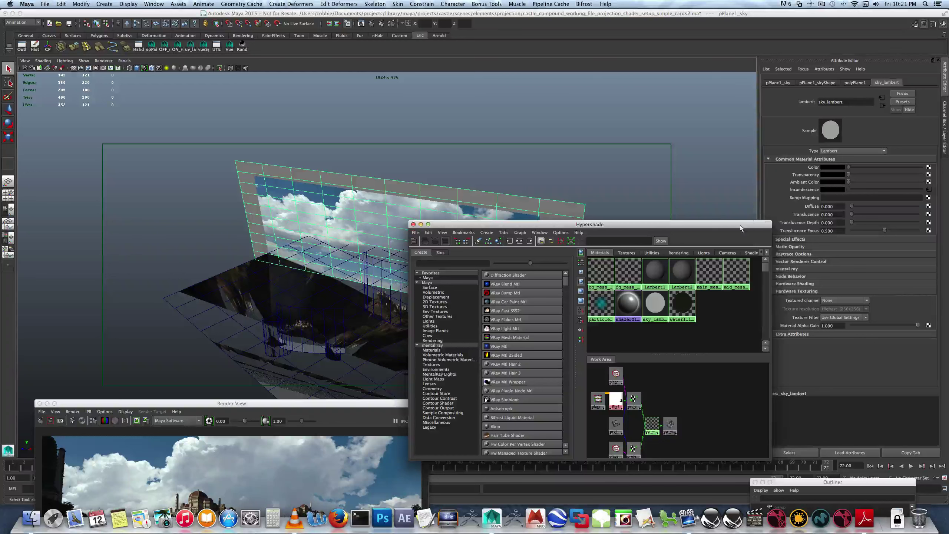
{"action": "left_click_drag", "start_coordinate": [740, 224], "coordinate": [739, 196]}
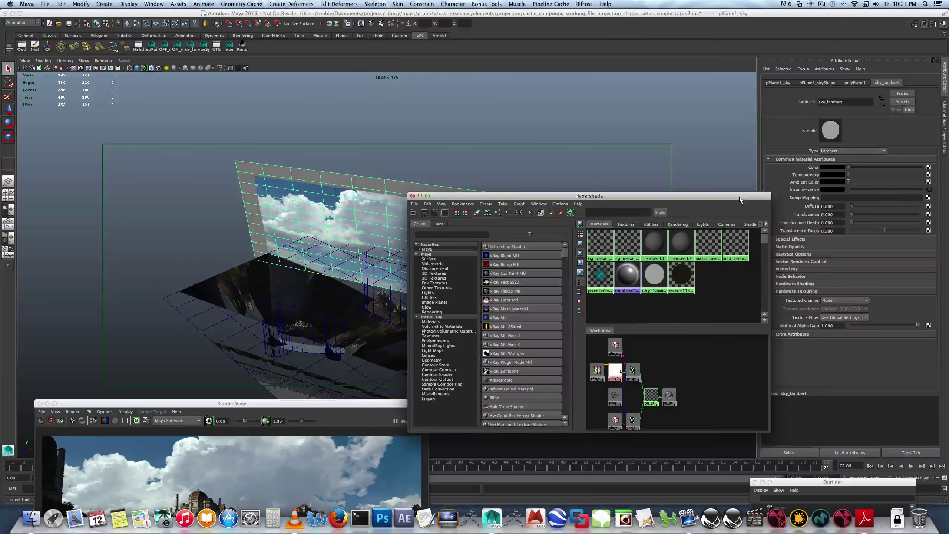
Step: Create a new Lambert material and name it test_proj_shader
{"action": "left_click", "coordinate": [728, 285]}
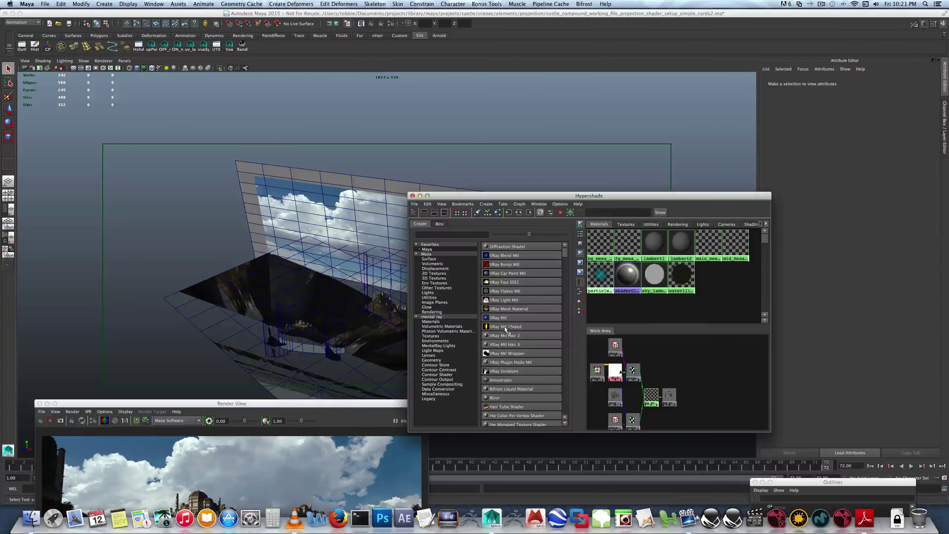
{"action": "scroll", "coordinate": [508, 396], "scroll_direction": "down", "scroll_amount": 3}
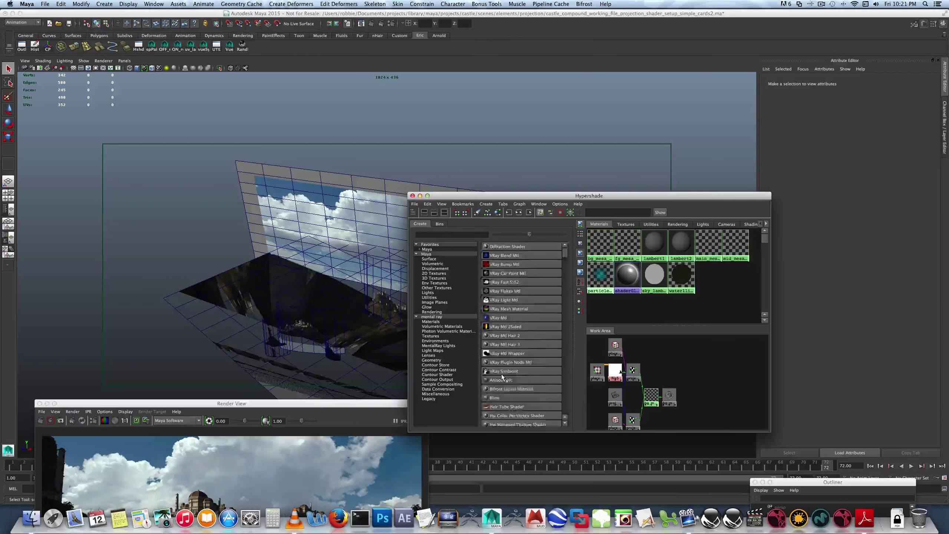
{"action": "left_click", "coordinate": [502, 354]}
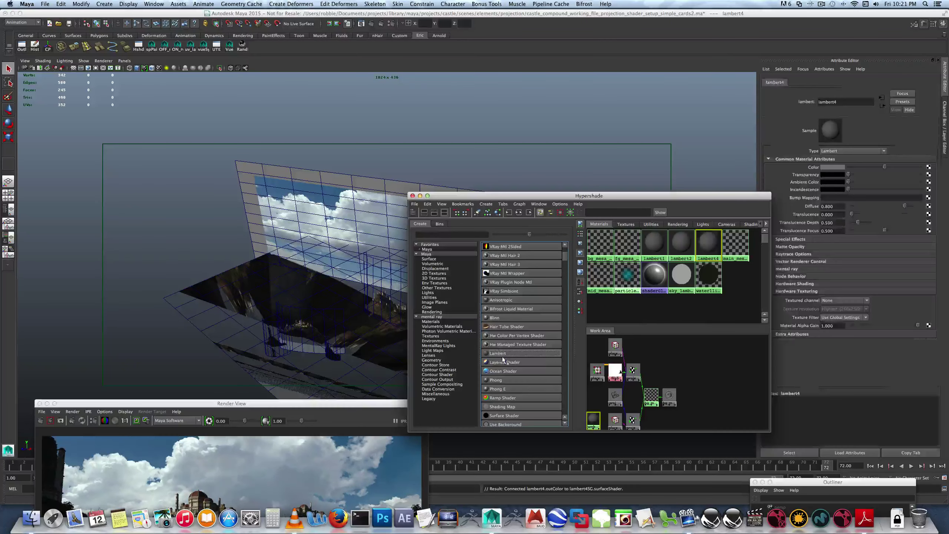
{"action": "left_click_drag", "start_coordinate": [690, 193], "coordinate": [564, 196]}
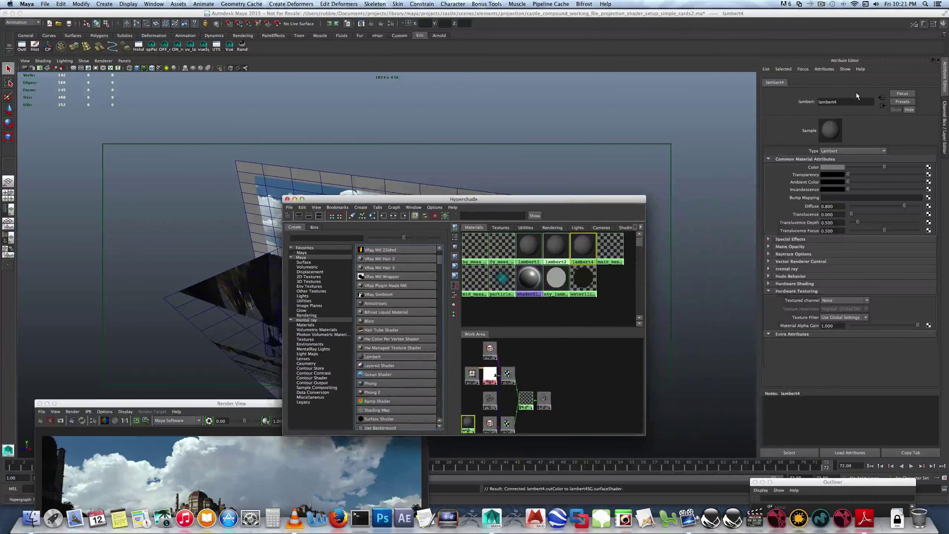
{"action": "left_click_drag", "start_coordinate": [835, 102], "coordinate": [793, 98]}
{"action": "type", "text": "tes"}
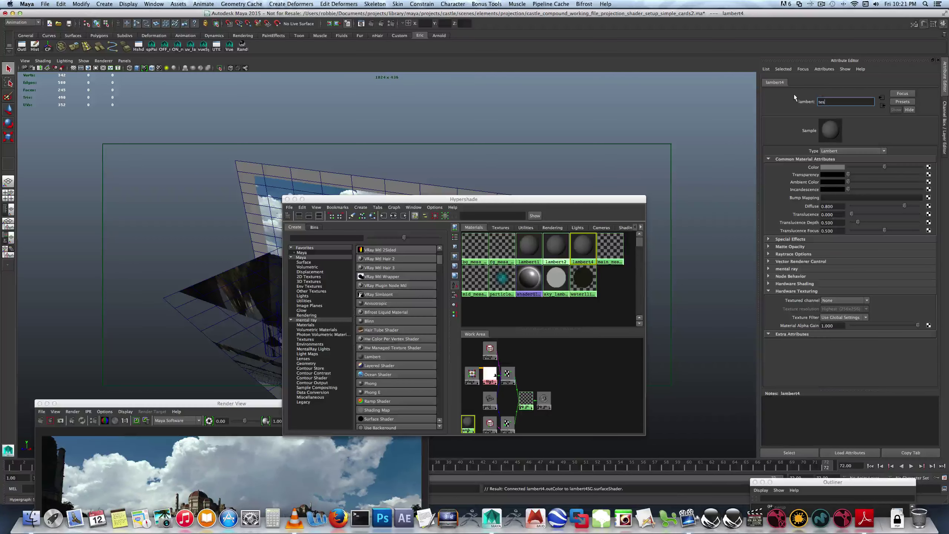
{"action": "type", "text": "t_proj_"}
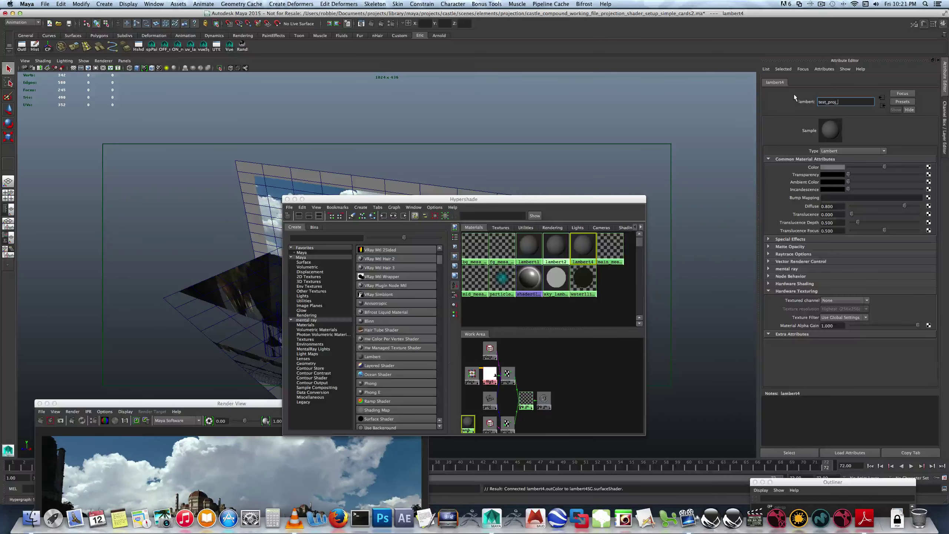
{"action": "type", "text": "shader"}
{"action": "key", "text": "Return"}
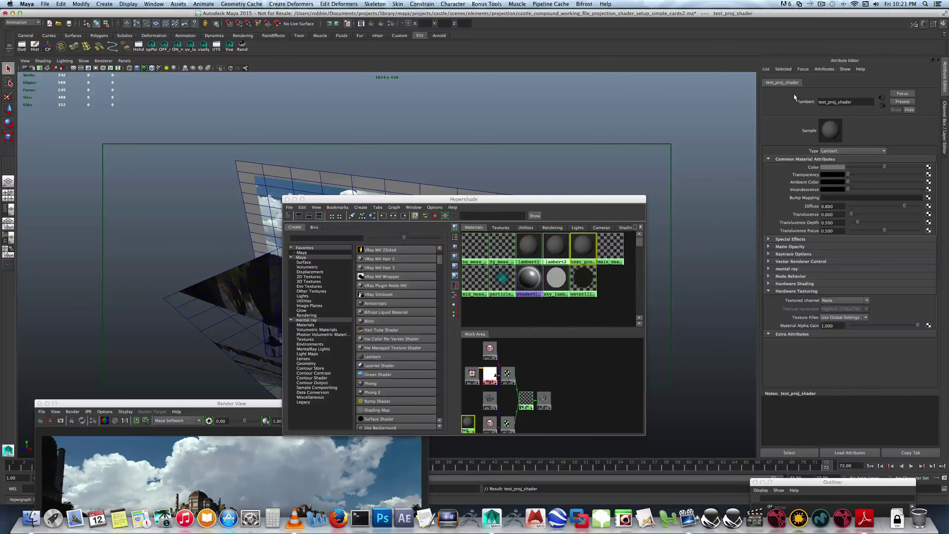
Step: Set the material's color to black and map its ambient color with a File texture created as a projection
{"action": "left_click_drag", "start_coordinate": [884, 166], "coordinate": [833, 172]}
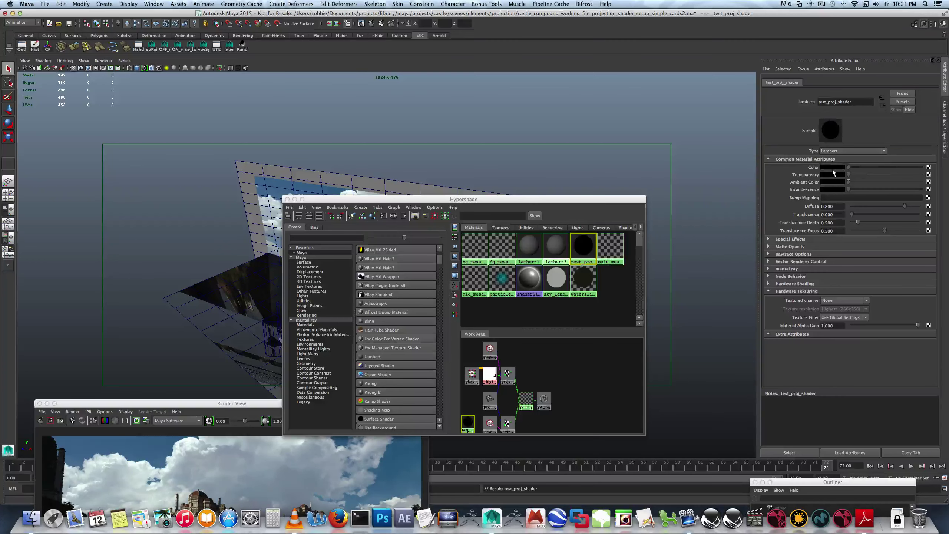
{"action": "left_click", "coordinate": [929, 182]}
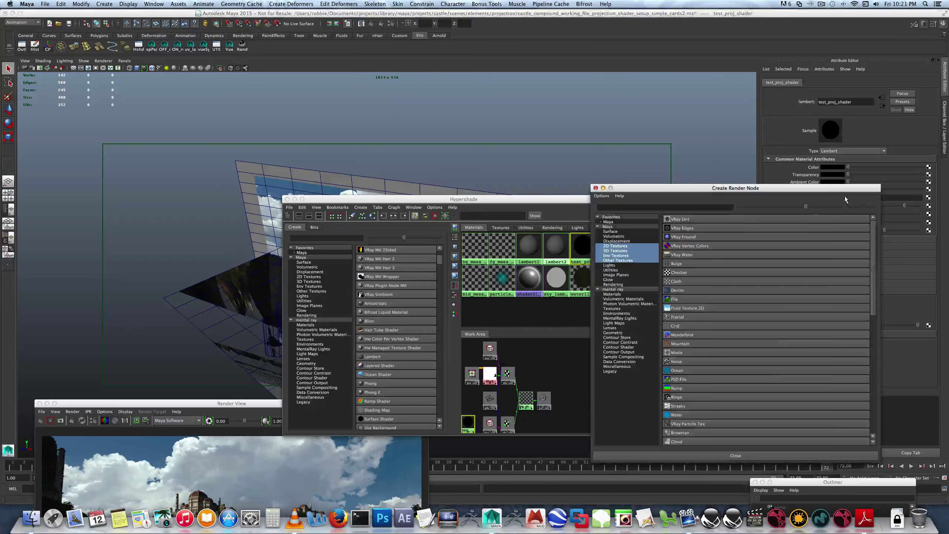
{"action": "right_click", "coordinate": [683, 299]}
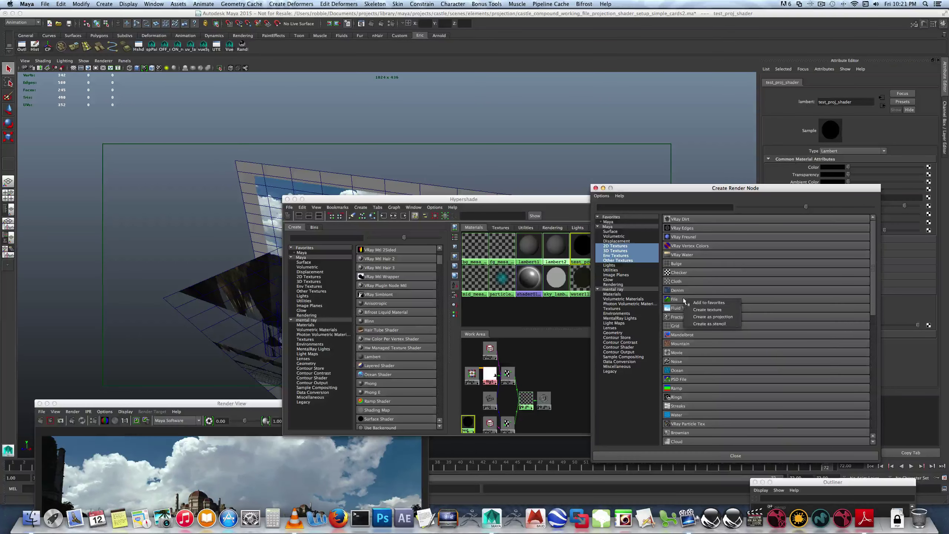
{"action": "left_click", "coordinate": [703, 317]}
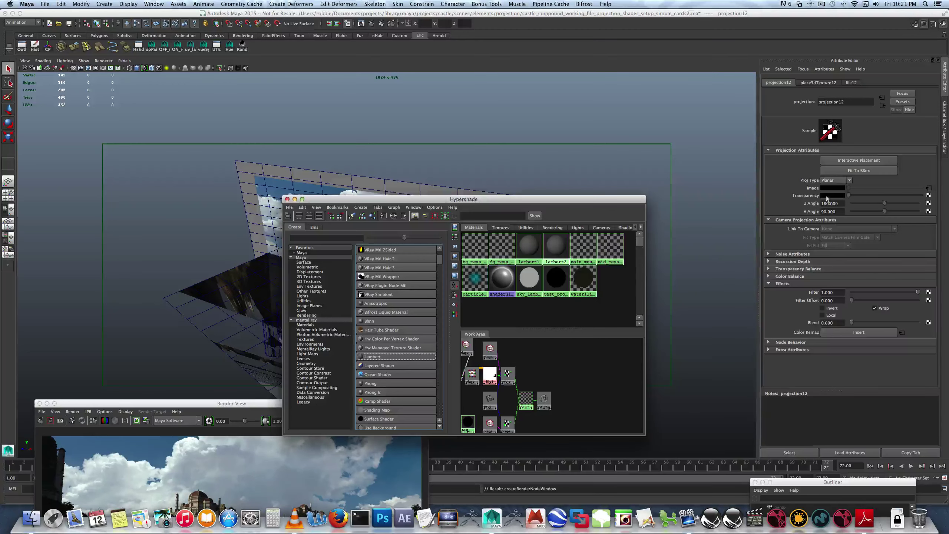
Step: Set the projection type to Perspective and link the projection to the proj_cam1Shape camera
{"action": "left_click", "coordinate": [841, 181]}
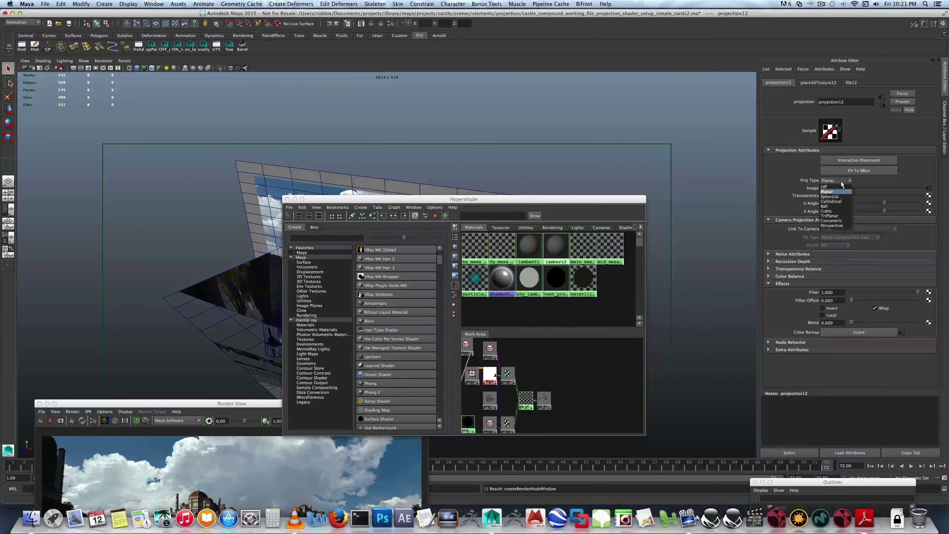
{"action": "left_click", "coordinate": [842, 225]}
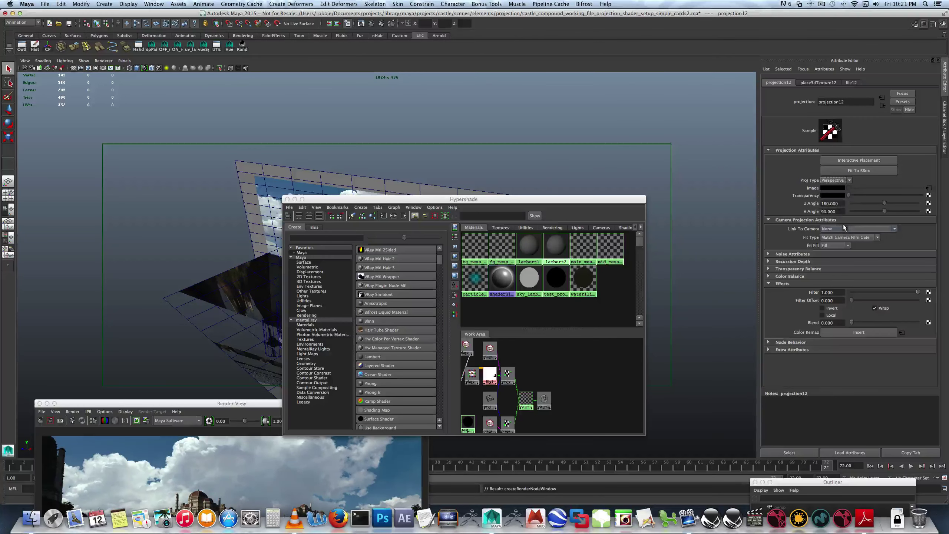
{"action": "left_click", "coordinate": [890, 229]}
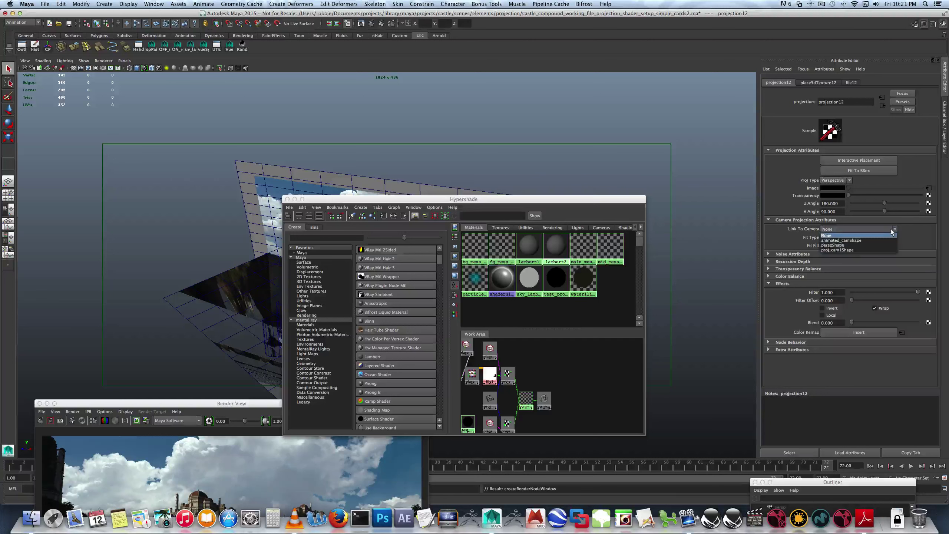
{"action": "left_click", "coordinate": [884, 250]}
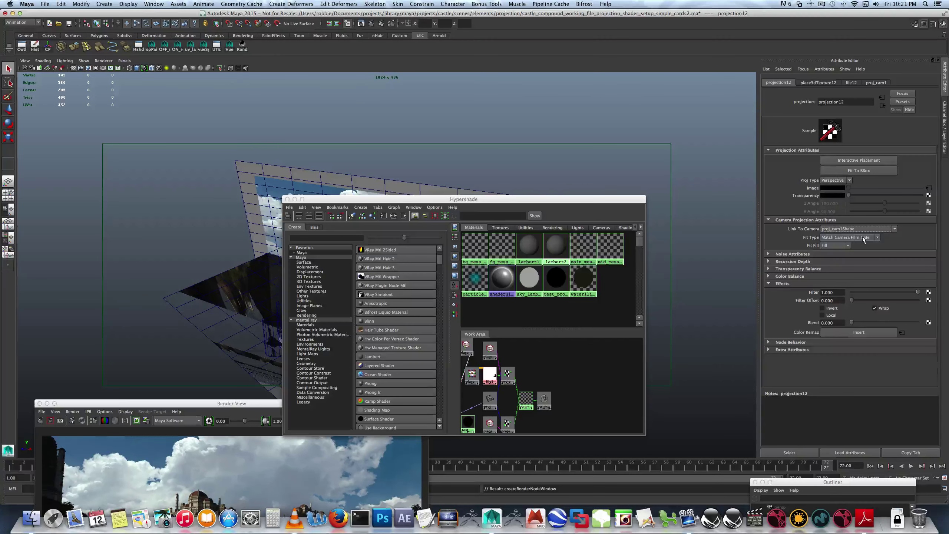
Step: Set the filter type to Off on the file texture that feeds the projection's image
{"action": "left_click", "coordinate": [928, 188]}
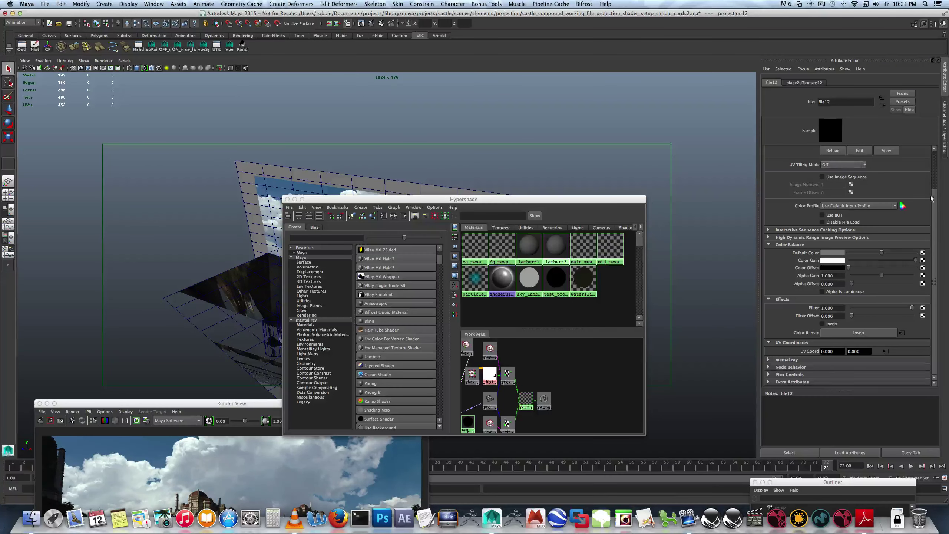
{"action": "scroll", "coordinate": [931, 199], "scroll_direction": "up", "scroll_amount": 3}
{"action": "left_click", "coordinate": [845, 160]}
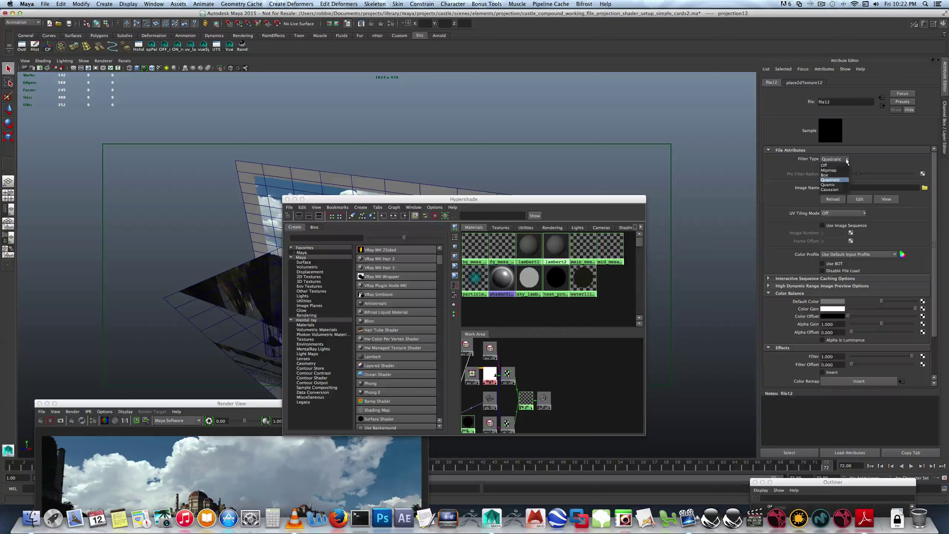
{"action": "left_click", "coordinate": [846, 165]}
Step: Browse for the file texture's image in the library/maya/projects/castle/source_images/breakout_layers folder
{"action": "left_click", "coordinate": [923, 187]}
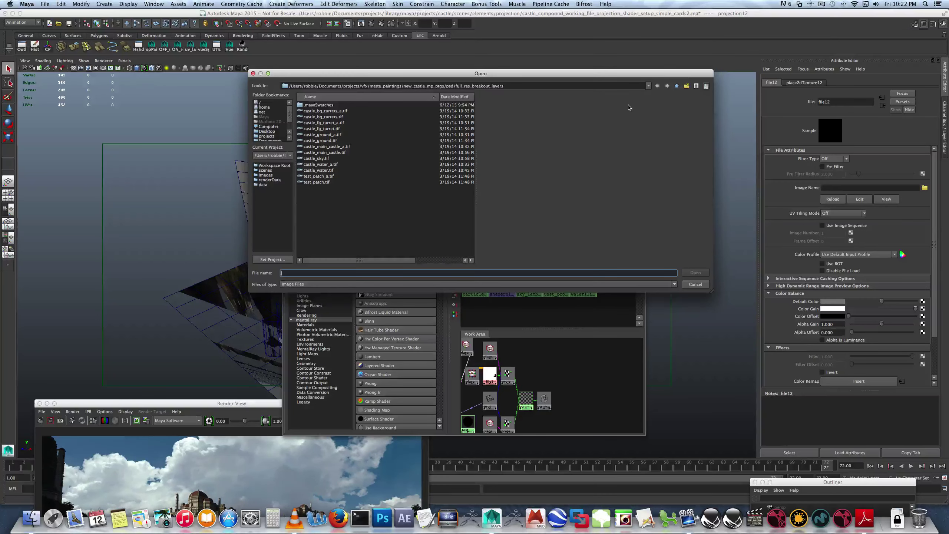
{"action": "left_click", "coordinate": [676, 86]}
{"action": "left_click", "coordinate": [676, 86]}
{"action": "left_click", "coordinate": [676, 86]}
{"action": "left_click", "coordinate": [676, 86]}
{"action": "left_click", "coordinate": [676, 86]}
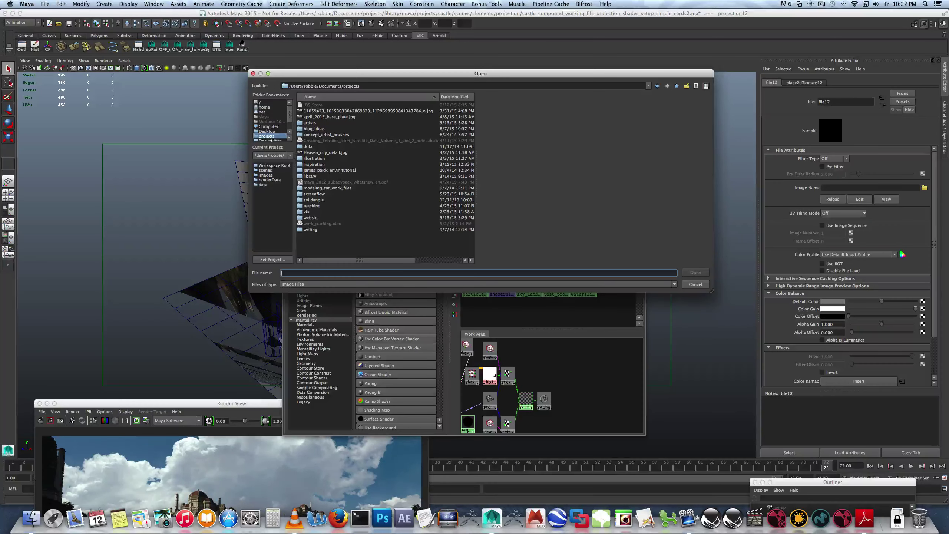
{"action": "scroll", "coordinate": [290, 126], "scroll_direction": "down", "scroll_amount": 3}
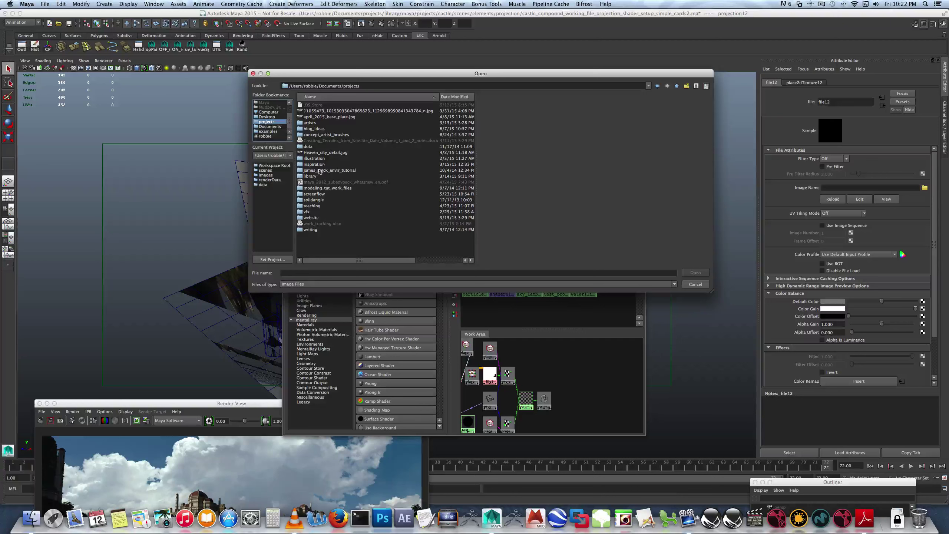
{"action": "double_click", "coordinate": [307, 176]}
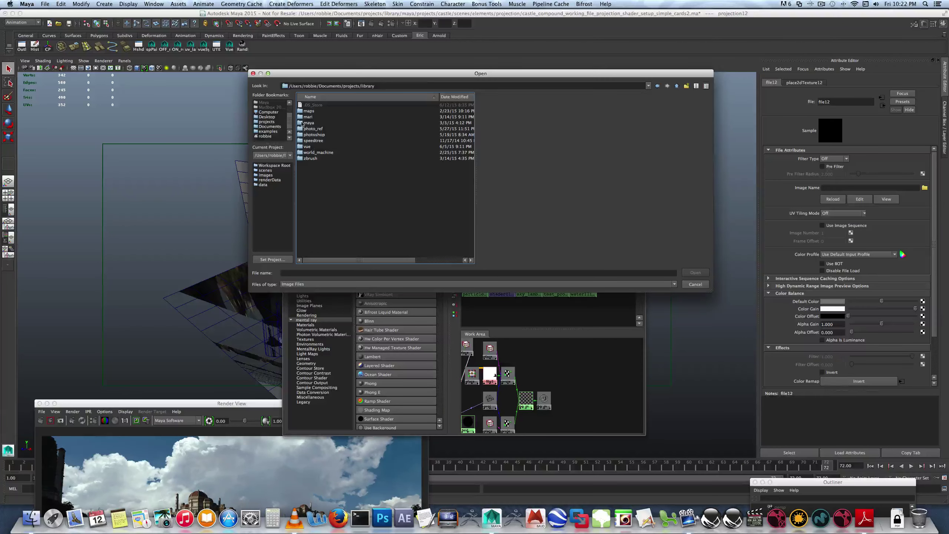
{"action": "double_click", "coordinate": [306, 123]}
{"action": "double_click", "coordinate": [304, 117]}
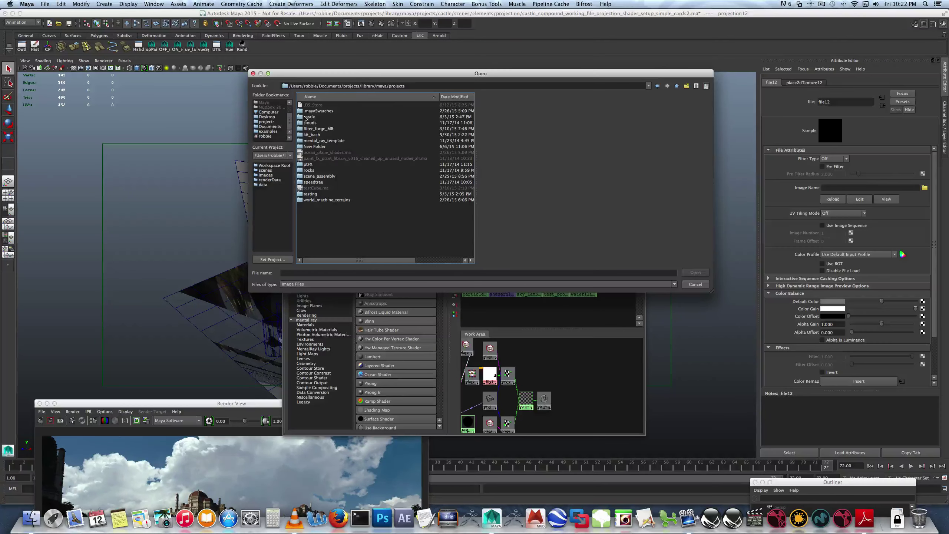
{"action": "double_click", "coordinate": [308, 116]}
{"action": "scroll", "coordinate": [317, 206], "scroll_direction": "down", "scroll_amount": 2}
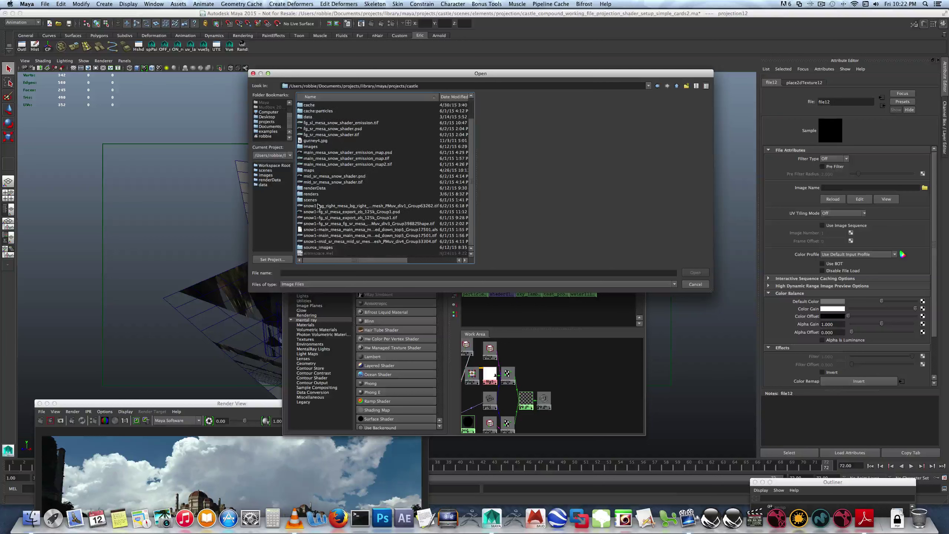
{"action": "double_click", "coordinate": [316, 248]}
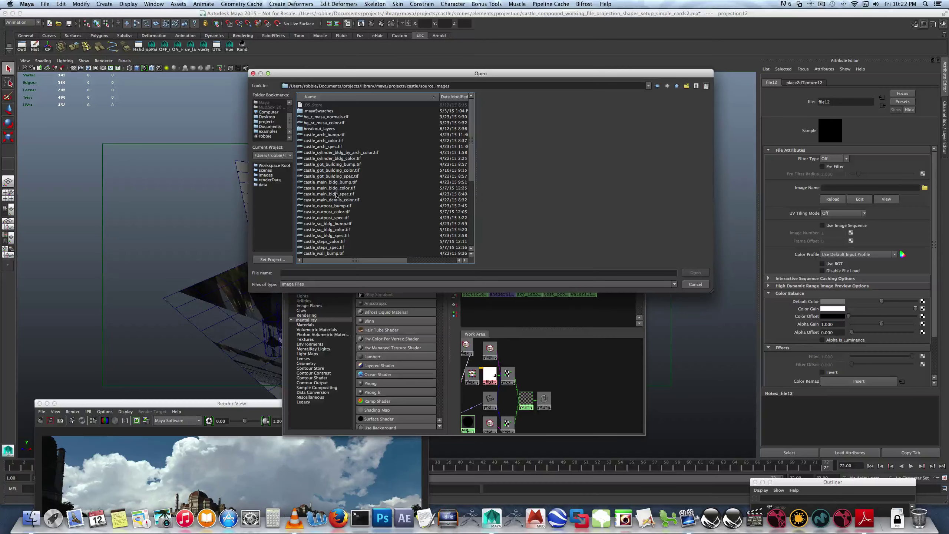
{"action": "double_click", "coordinate": [319, 129]}
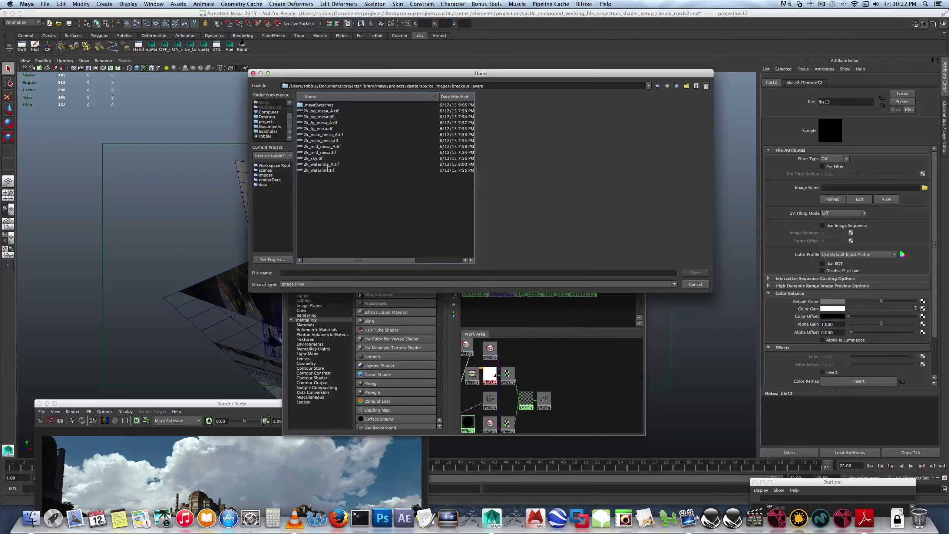
Step: Preview 2k_sky.tif, but load 2k_bg_mesa.tif as the file texture's image
{"action": "left_click", "coordinate": [314, 159]}
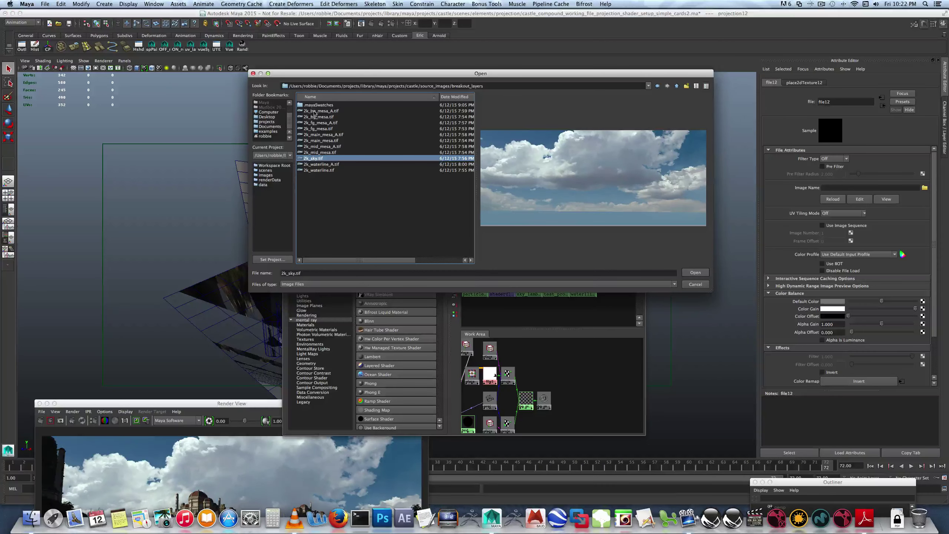
{"action": "left_click", "coordinate": [317, 117]}
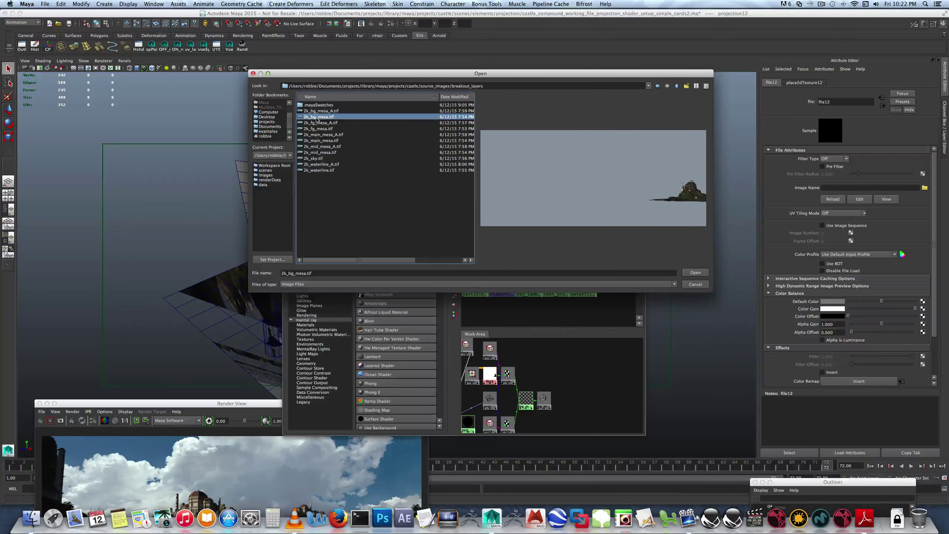
{"action": "left_click", "coordinate": [689, 276]}
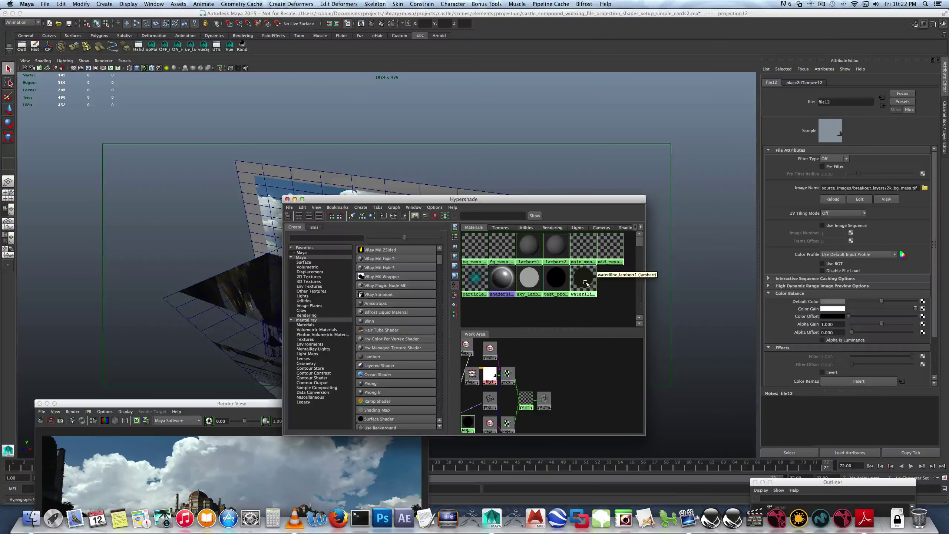
Step: Map the transparency of test_proj_shader with a file texture created as a projection
{"action": "left_click", "coordinate": [561, 284]}
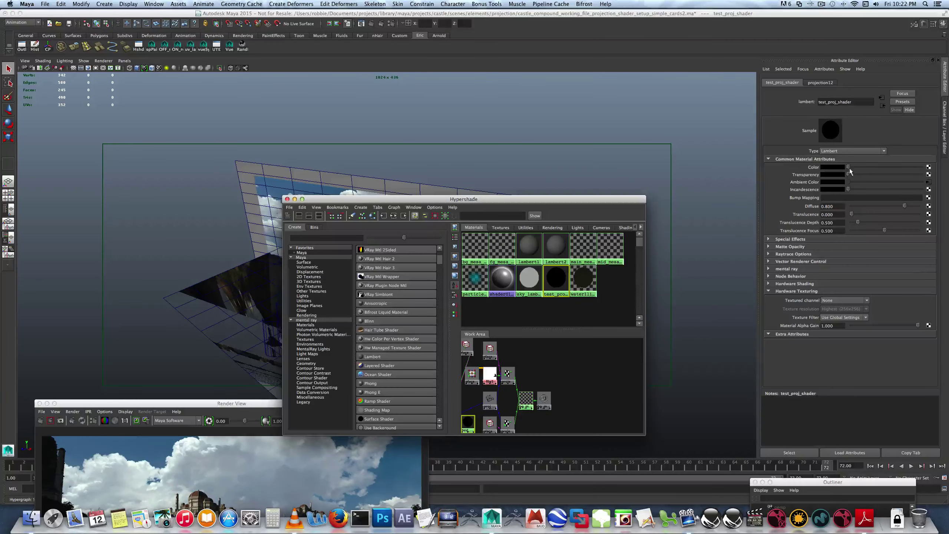
{"action": "left_click_drag", "start_coordinate": [628, 197], "coordinate": [725, 177]}
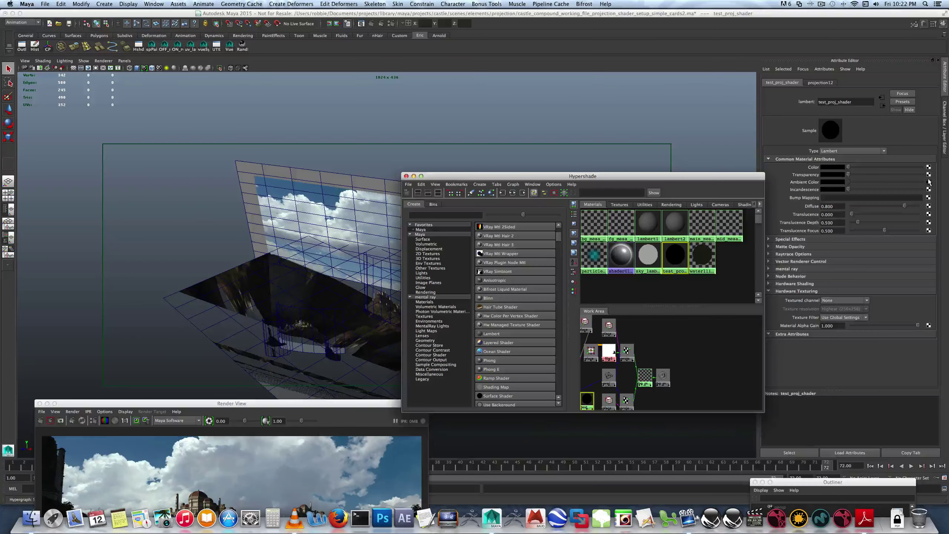
{"action": "left_click", "coordinate": [929, 175]}
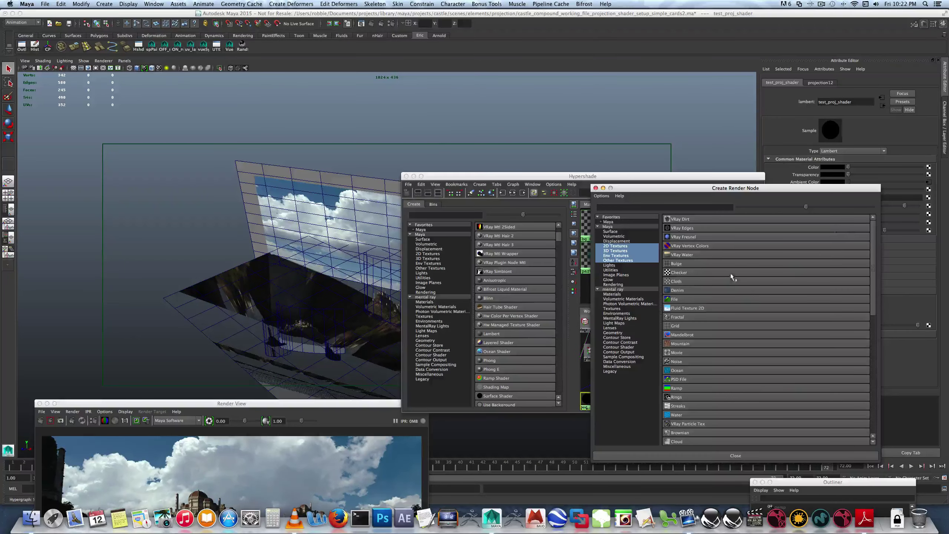
{"action": "right_click", "coordinate": [683, 300]}
{"action": "left_click", "coordinate": [702, 312]}
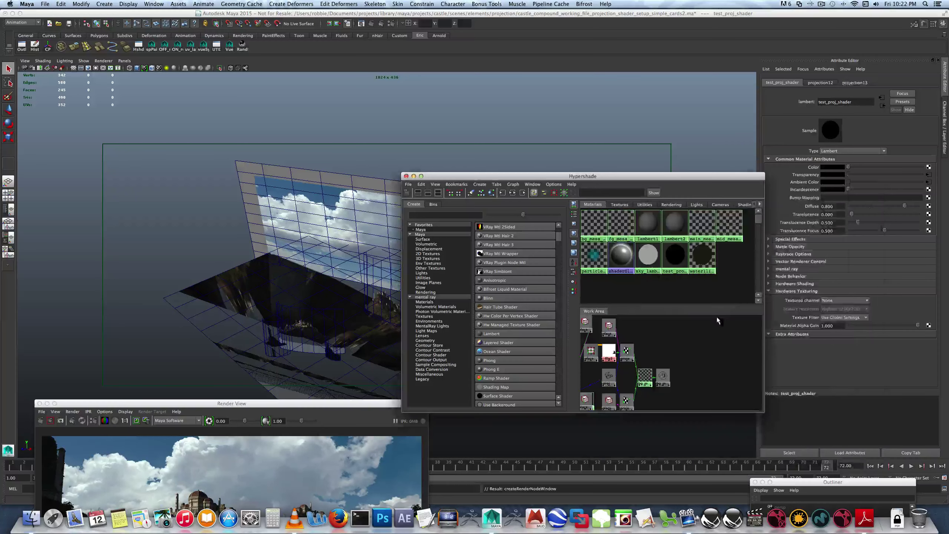
Step: Set the transparency projection's type to Perspective and link it to the proj_cam1Shape camera
{"action": "left_click", "coordinate": [841, 180]}
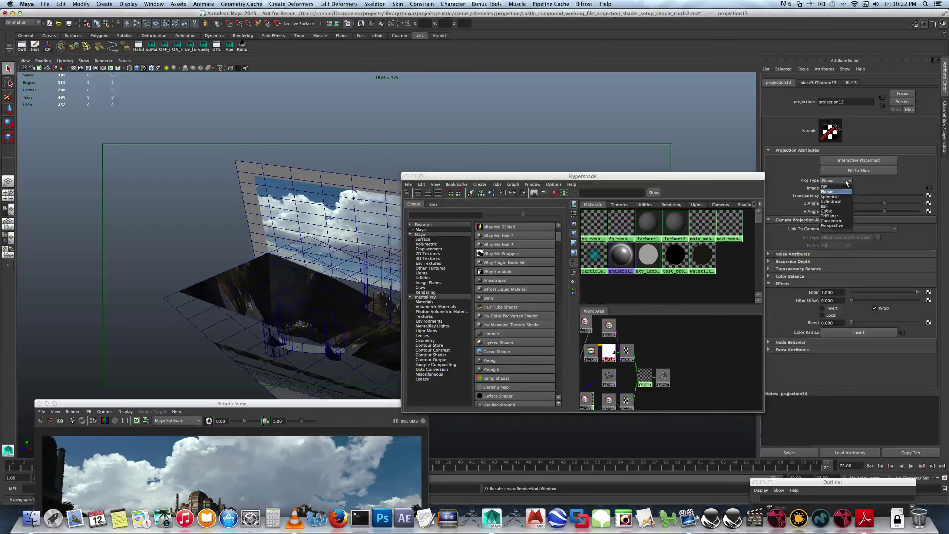
{"action": "left_click", "coordinate": [844, 226]}
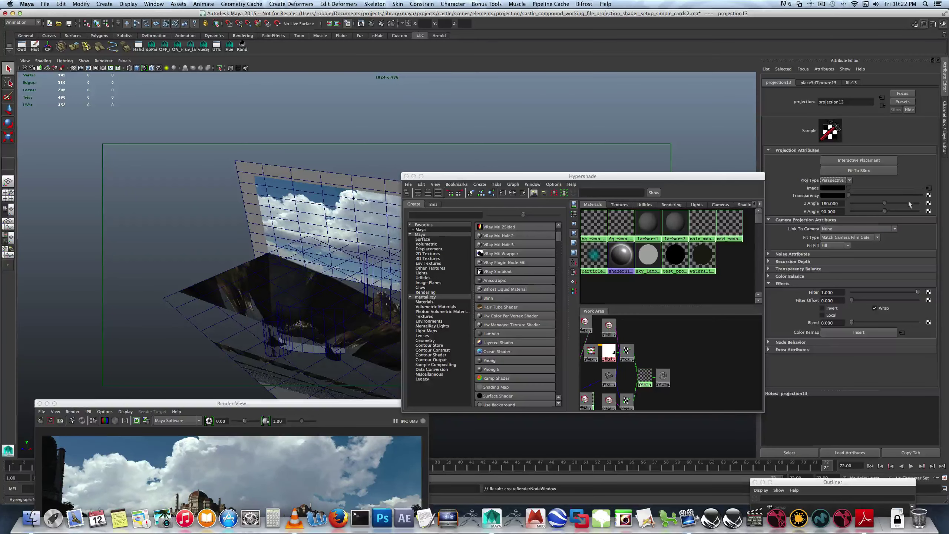
{"action": "left_click", "coordinate": [872, 226]}
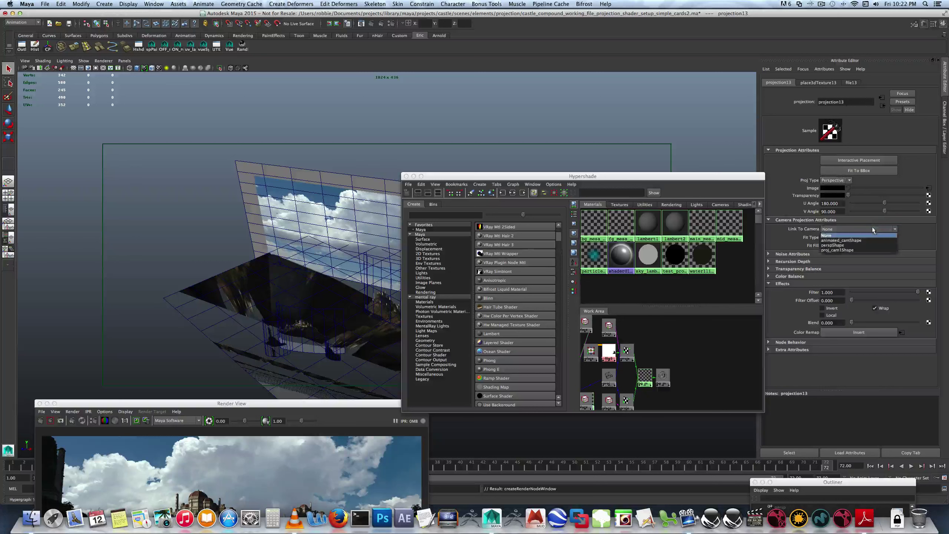
{"action": "left_click", "coordinate": [864, 251]}
Step: Load 2k_bg_mesa_A.tif into the file texture feeding the transparency projection's image and invert the texture
{"action": "left_click", "coordinate": [929, 189]}
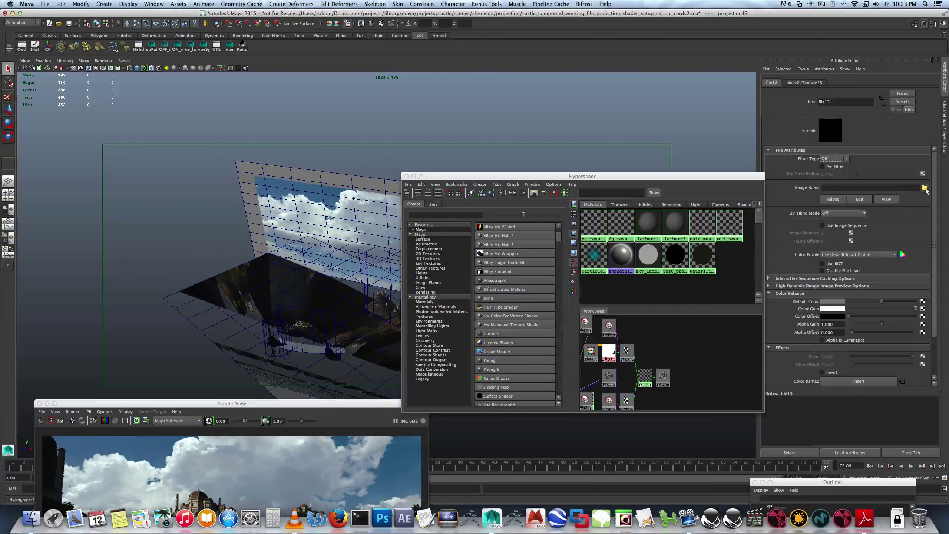
{"action": "left_click", "coordinate": [924, 188]}
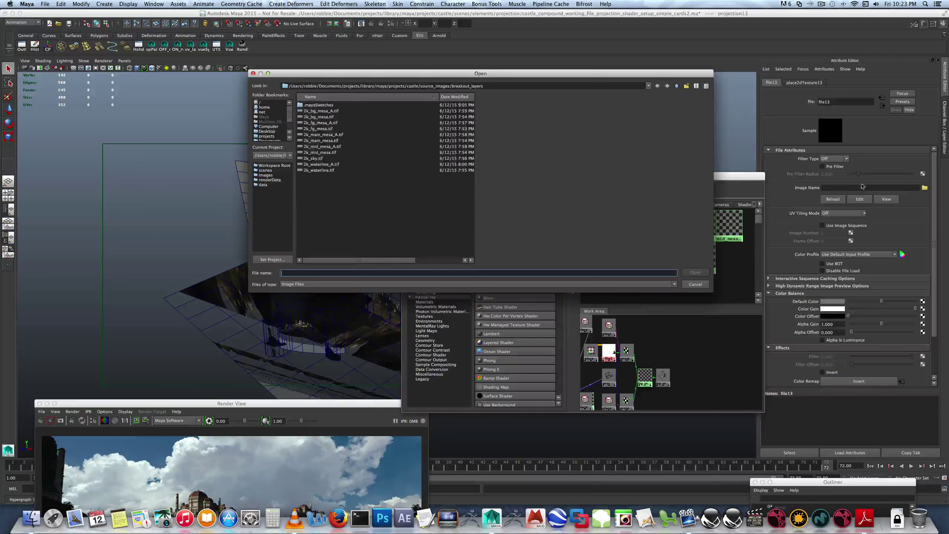
{"action": "left_click", "coordinate": [331, 111]}
{"action": "left_click", "coordinate": [695, 273]}
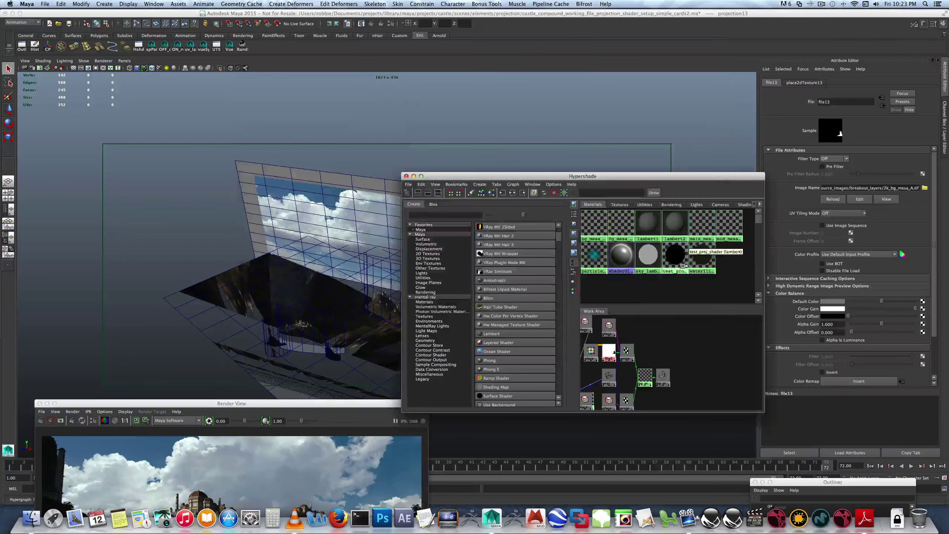
{"action": "left_click", "coordinate": [822, 371]}
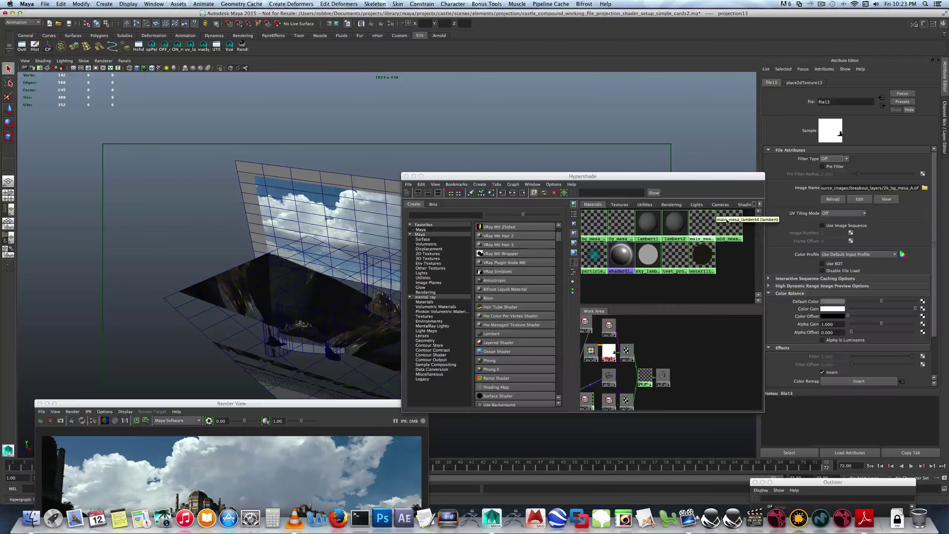
Step: Assign test_proj_shader to the pPlane1_sky card and uncover the card in the viewport
{"action": "left_click_drag", "start_coordinate": [701, 178], "coordinate": [650, 209]}
{"action": "left_click", "coordinate": [634, 278]}
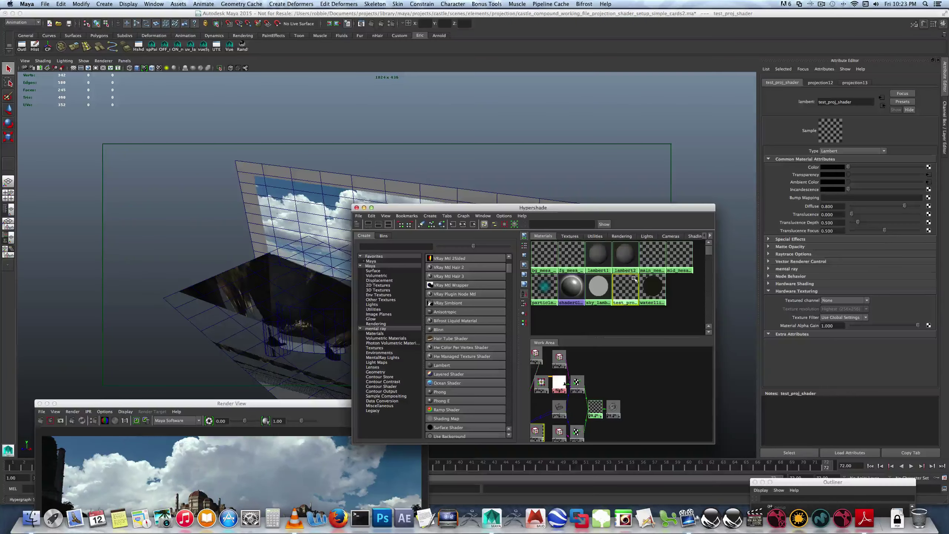
{"action": "left_click_drag", "start_coordinate": [549, 207], "coordinate": [561, 257]}
{"action": "right_click", "coordinate": [557, 223]}
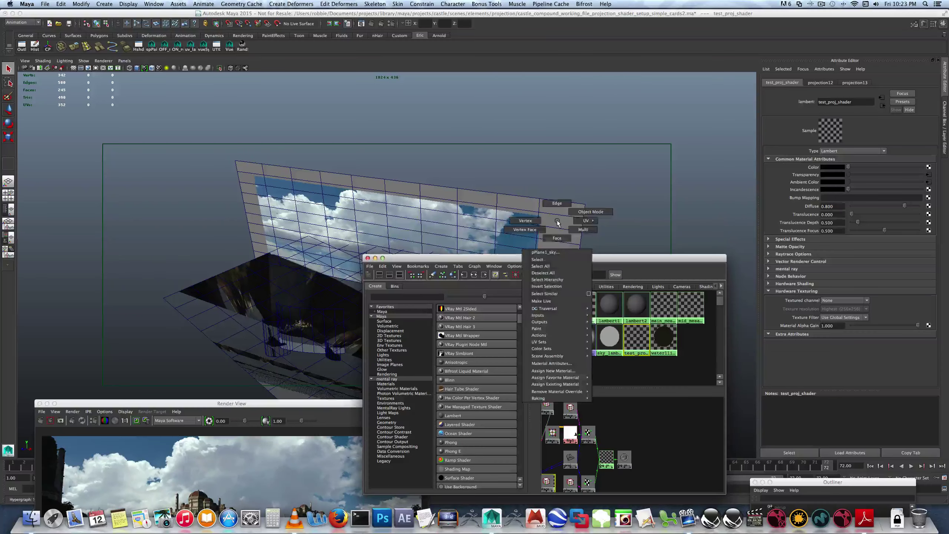
{"action": "left_click", "coordinate": [556, 223]}
{"action": "right_click", "coordinate": [638, 339]}
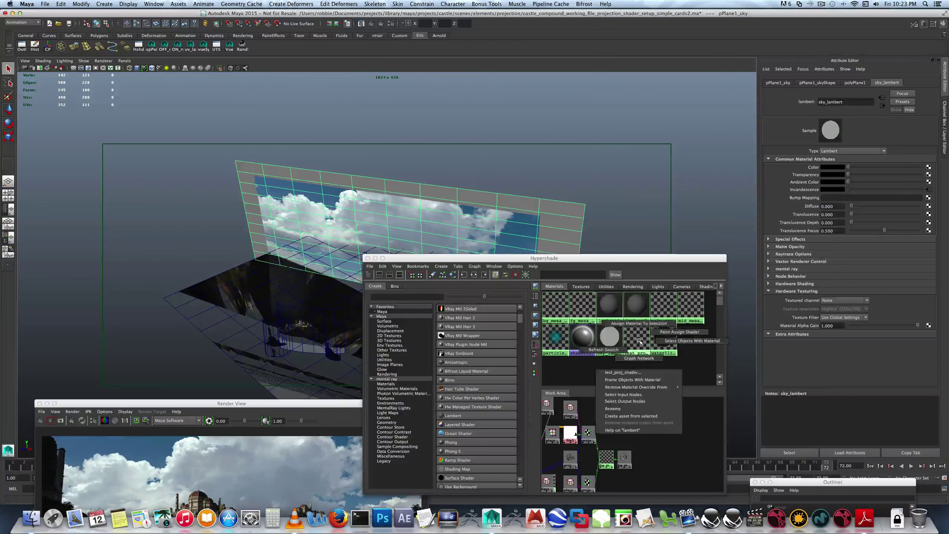
{"action": "left_click", "coordinate": [636, 322]}
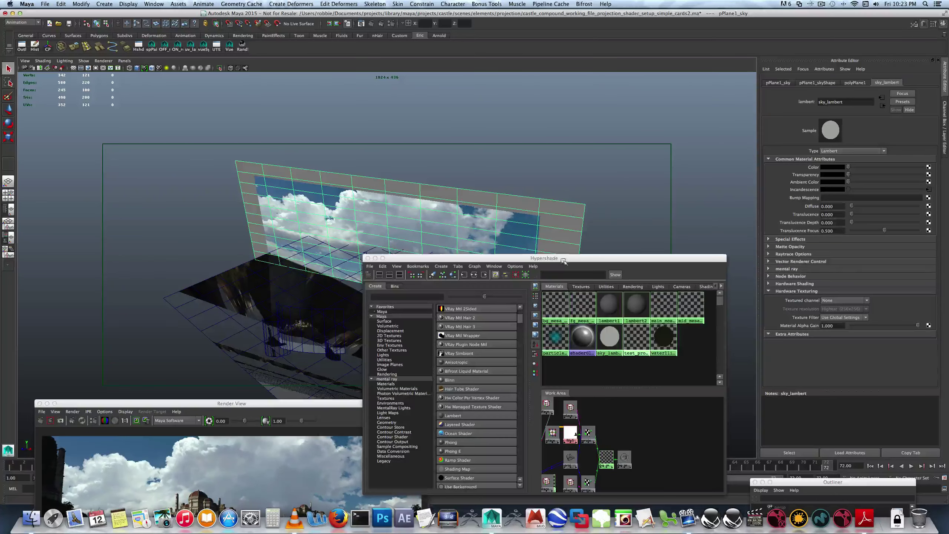
{"action": "left_click_drag", "start_coordinate": [563, 260], "coordinate": [548, 347]}
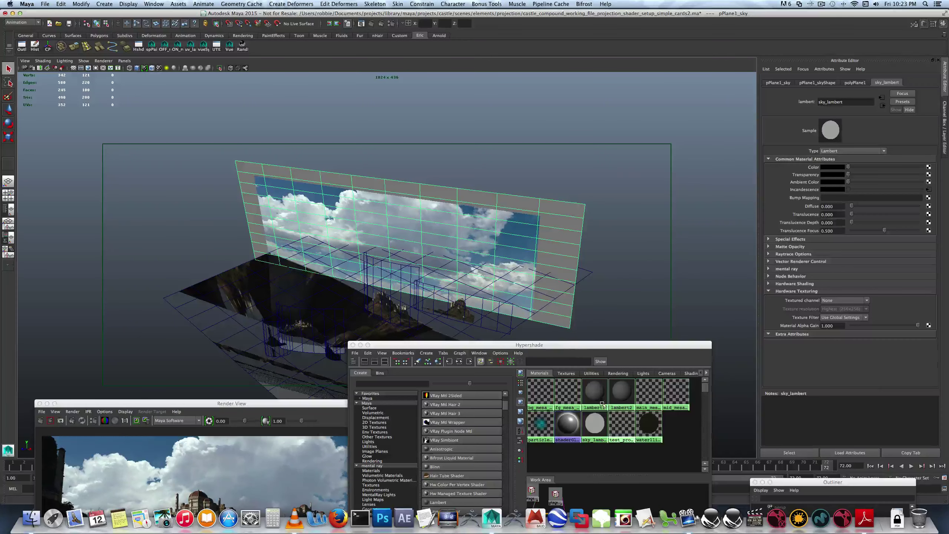
{"action": "middle_click_drag", "start_coordinate": [608, 331], "coordinate": [608, 334]}
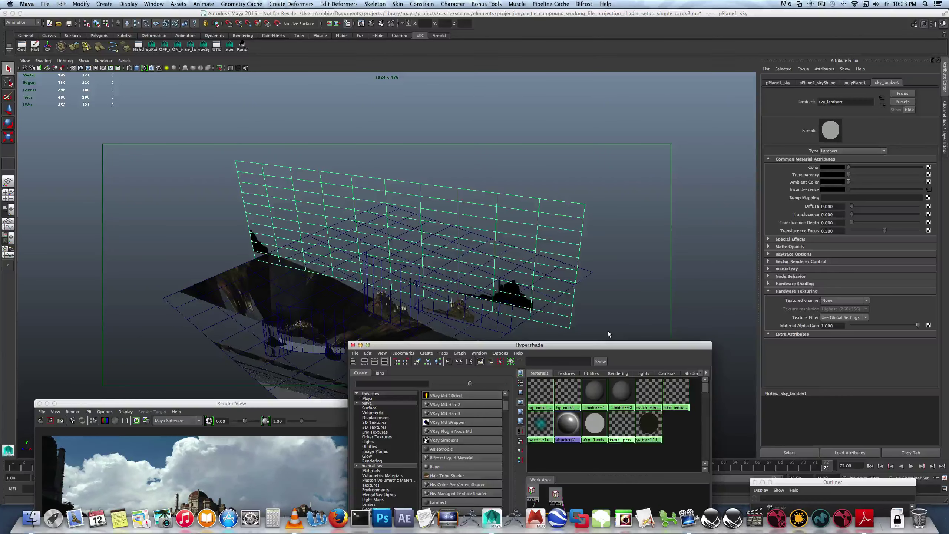
Step: Set test_proj_shader's color to white and its diffuse, translucence depth and translucence focus to 0, then deselect the sky card
{"action": "left_click", "coordinate": [567, 294]}
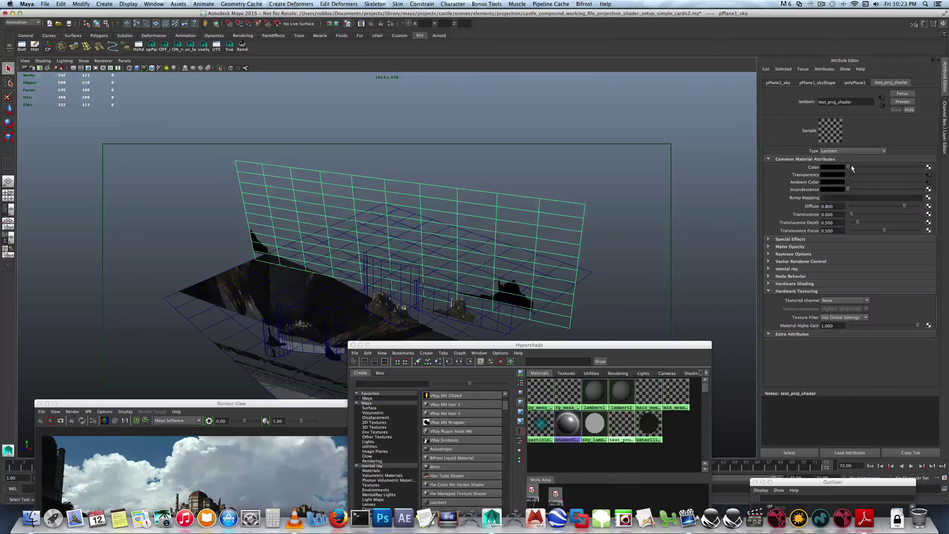
{"action": "left_click_drag", "start_coordinate": [848, 167], "coordinate": [930, 171]}
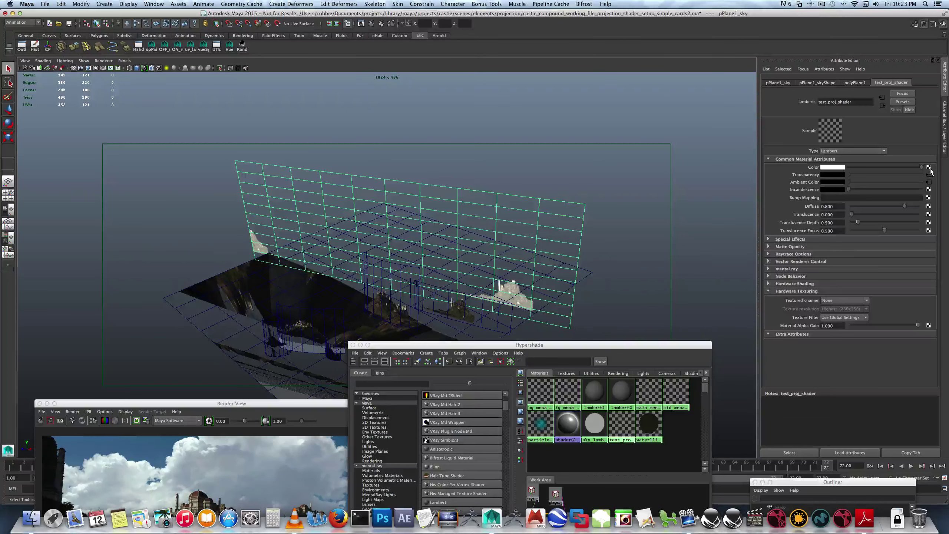
{"action": "left_click_drag", "start_coordinate": [904, 206], "coordinate": [845, 231]}
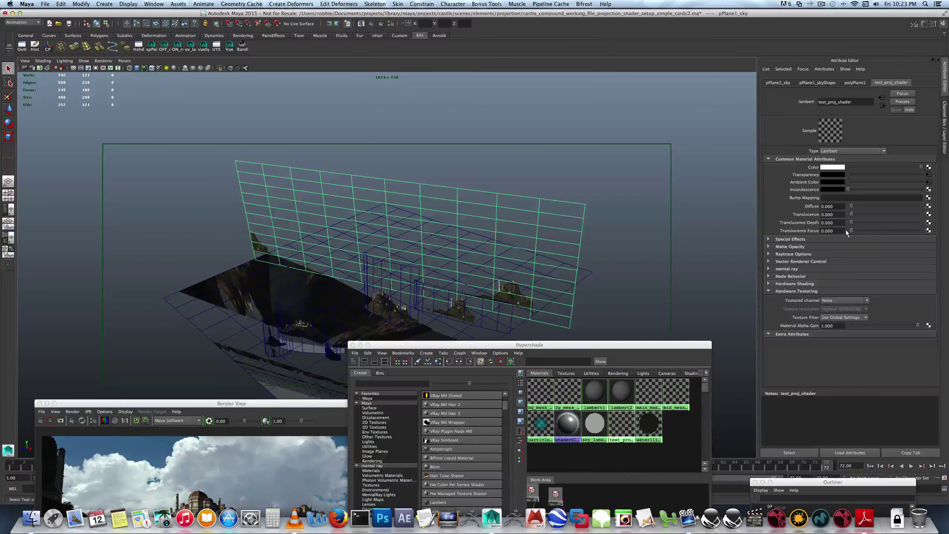
{"action": "left_click", "coordinate": [626, 256]}
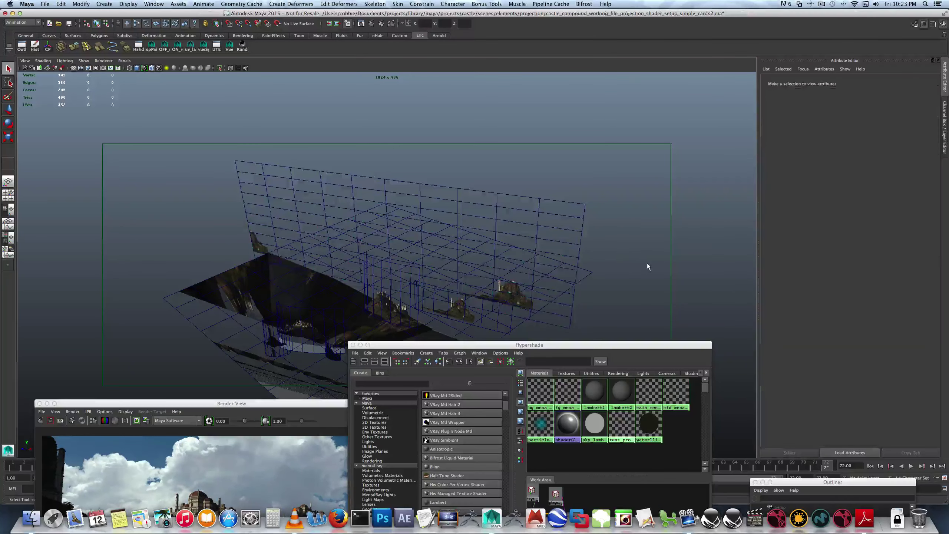
Step: Run the Hypershade's Duplicate Shading Network command with the sky card selected
{"action": "left_click", "coordinate": [553, 290]}
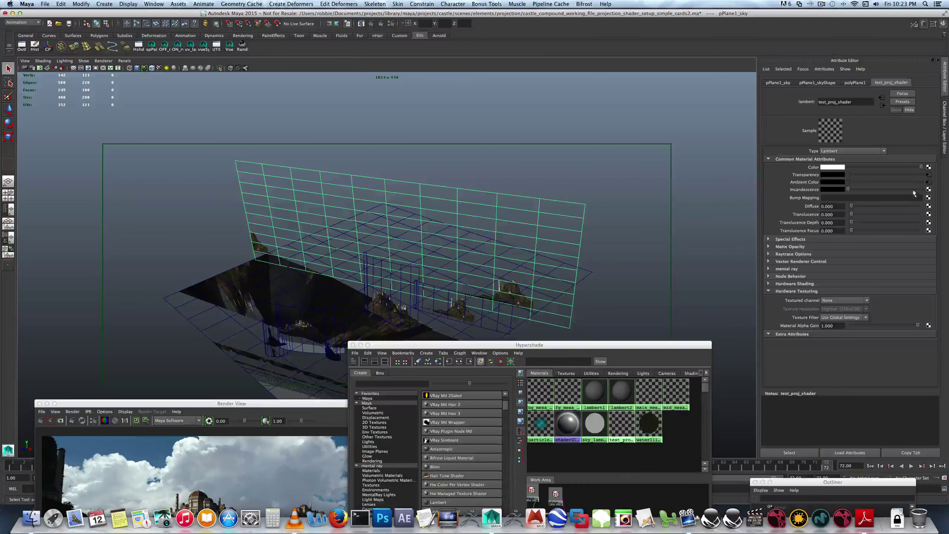
{"action": "left_click", "coordinate": [767, 291]}
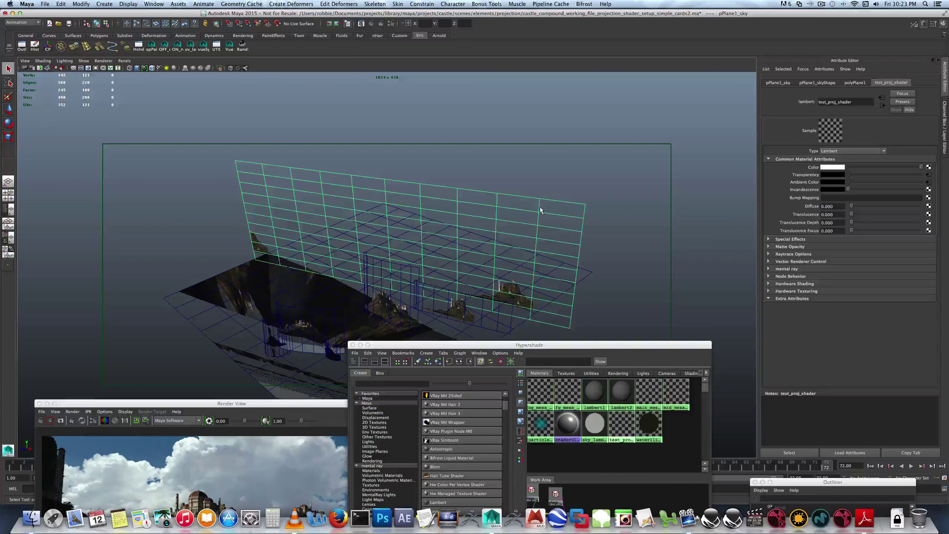
{"action": "left_click_drag", "start_coordinate": [372, 344], "coordinate": [517, 179]}
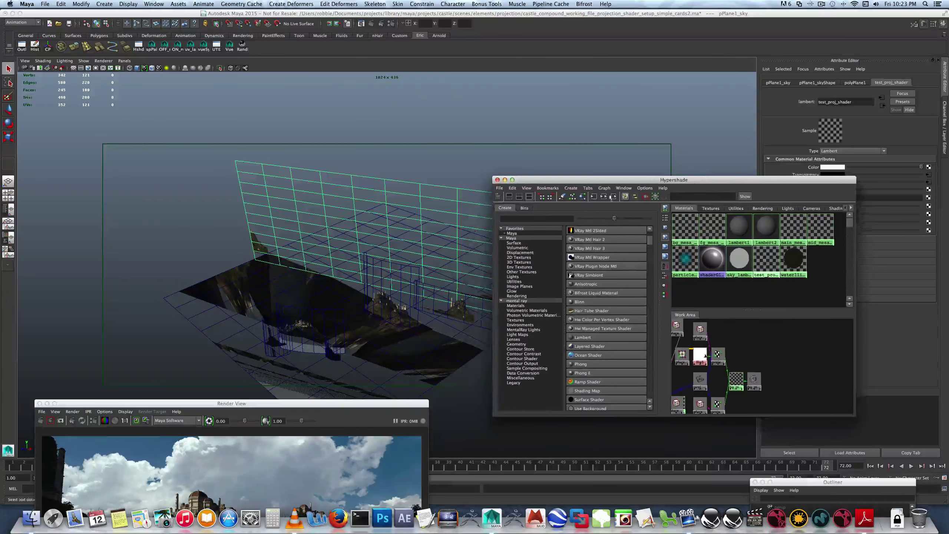
{"action": "left_click", "coordinate": [512, 188]}
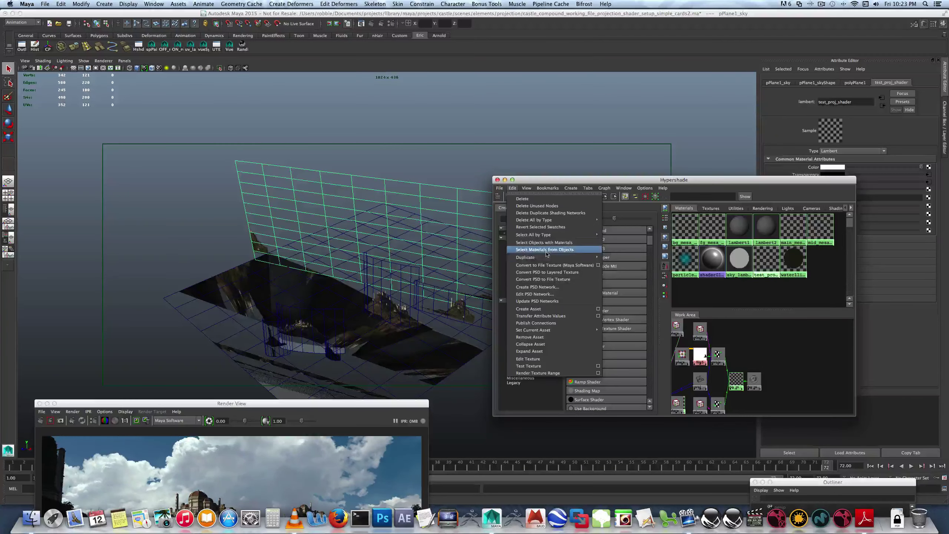
{"action": "mouse_move", "coordinate": [552, 258]}
{"action": "left_click", "coordinate": [616, 258]}
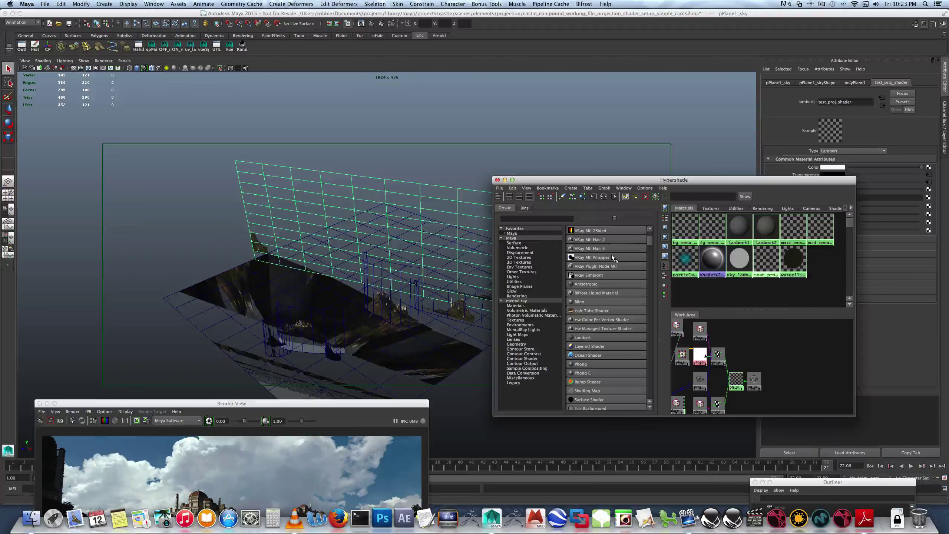
{"action": "left_click_drag", "start_coordinate": [685, 181], "coordinate": [588, 102]}
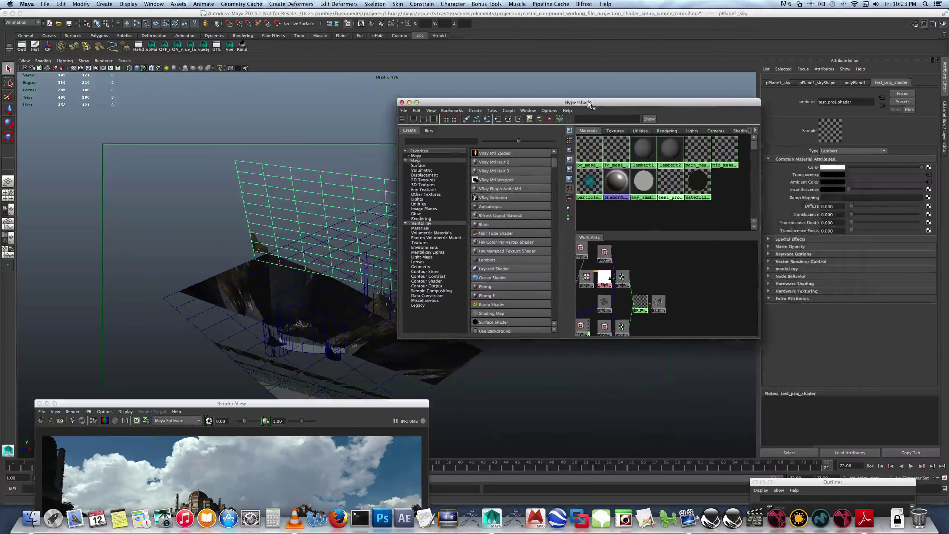
Step: Undo the last action and duplicate the complete shading network of test_proj_shader
{"action": "left_click", "coordinate": [671, 183]}
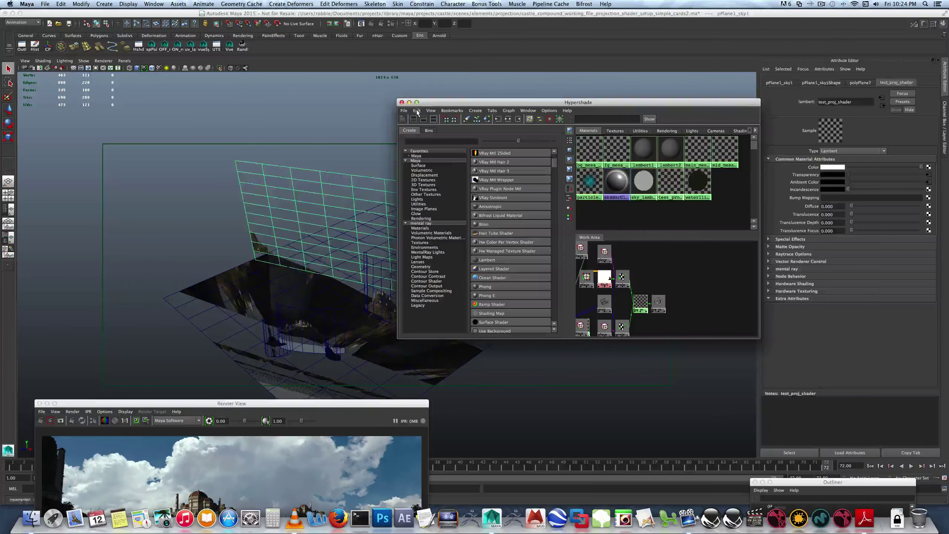
{"action": "left_click", "coordinate": [630, 212]}
{"action": "key", "text": "ctrl+z"}
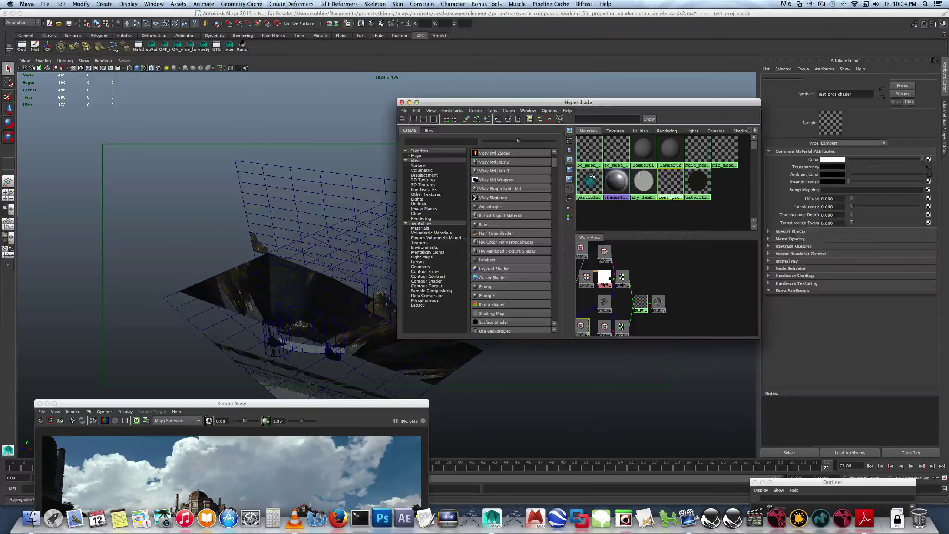
{"action": "left_click", "coordinate": [417, 110]}
{"action": "mouse_move", "coordinate": [453, 184]}
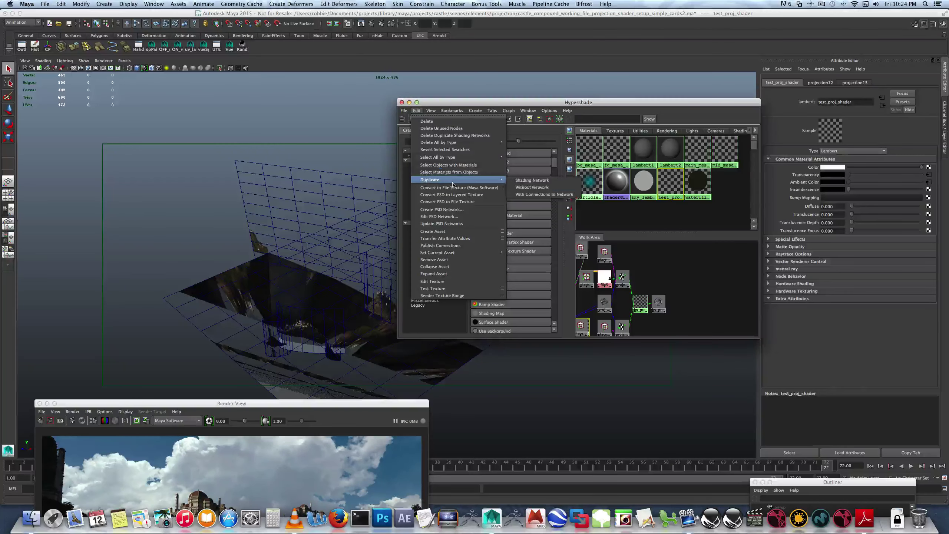
{"action": "left_click", "coordinate": [519, 180]}
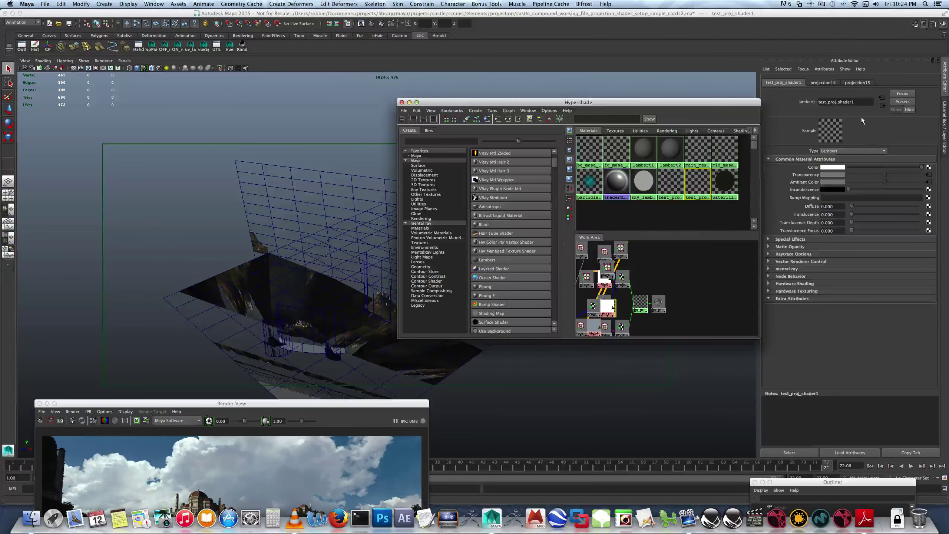
Step: Bring the Outliner into view and delete the duplicated projection camera proj_cam2, keeping the original proj_cam1
{"action": "left_click", "coordinate": [859, 182]}
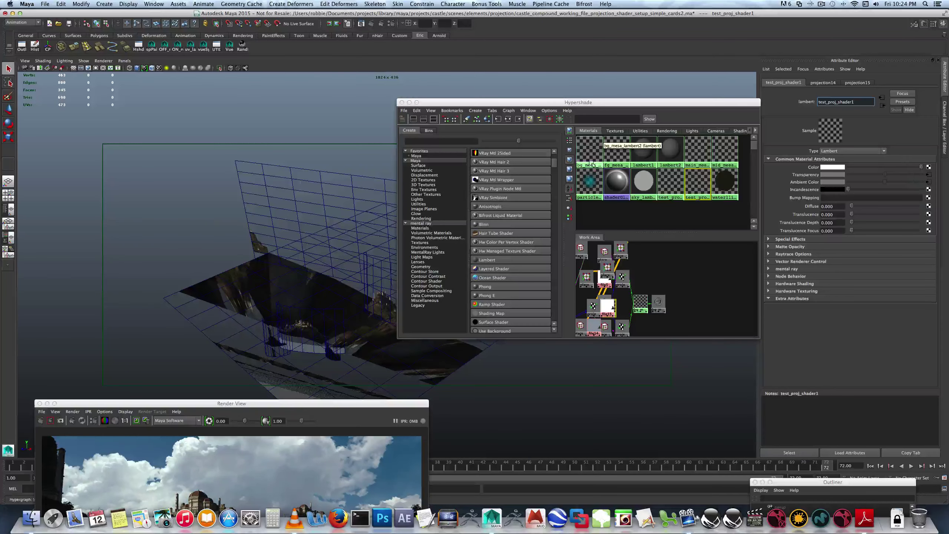
{"action": "left_click", "coordinate": [35, 48]}
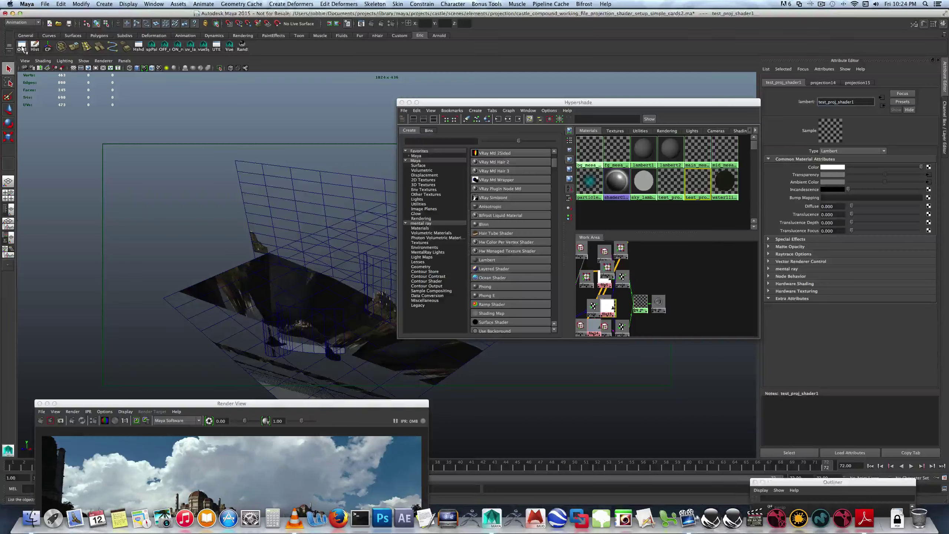
{"action": "left_click", "coordinate": [810, 482]}
{"action": "left_click_drag", "start_coordinate": [809, 482], "coordinate": [311, 129]}
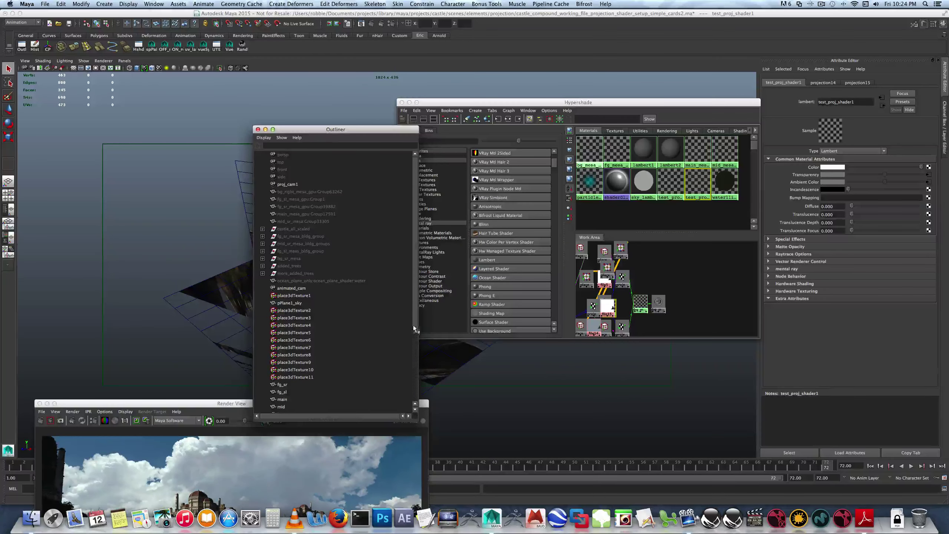
{"action": "scroll", "coordinate": [374, 348], "scroll_direction": "down", "scroll_amount": 4}
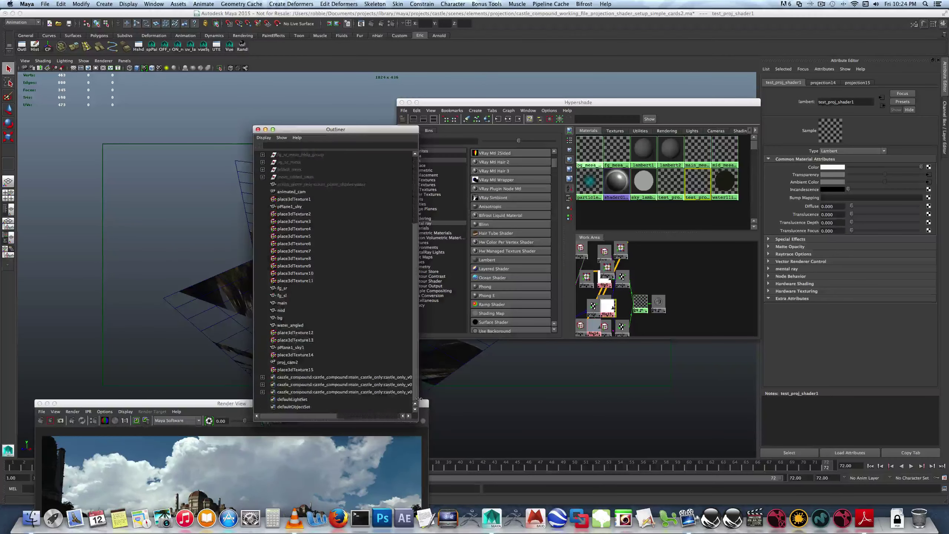
{"action": "left_click", "coordinate": [288, 362]}
{"action": "left_click", "coordinate": [287, 361], "text": "ctrl"}
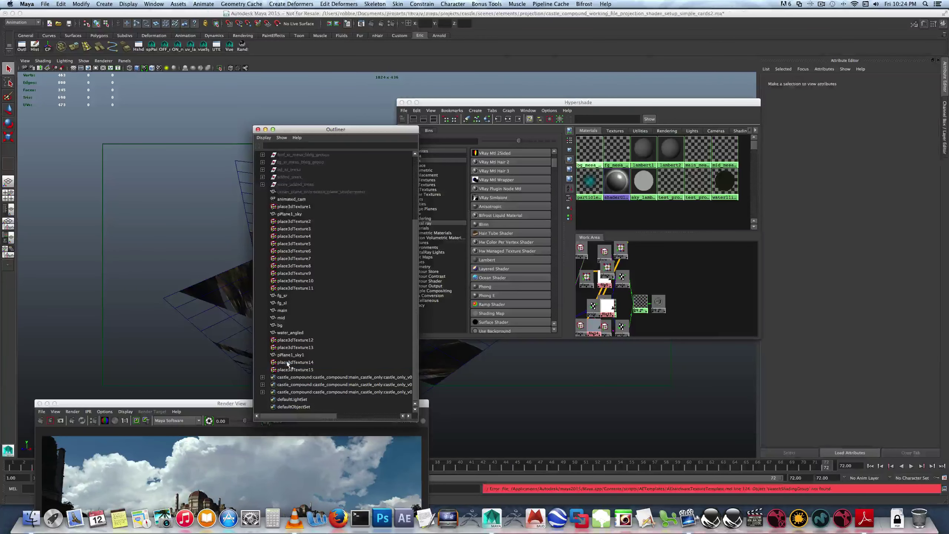
{"action": "scroll", "coordinate": [304, 338], "scroll_direction": "up", "scroll_amount": 1}
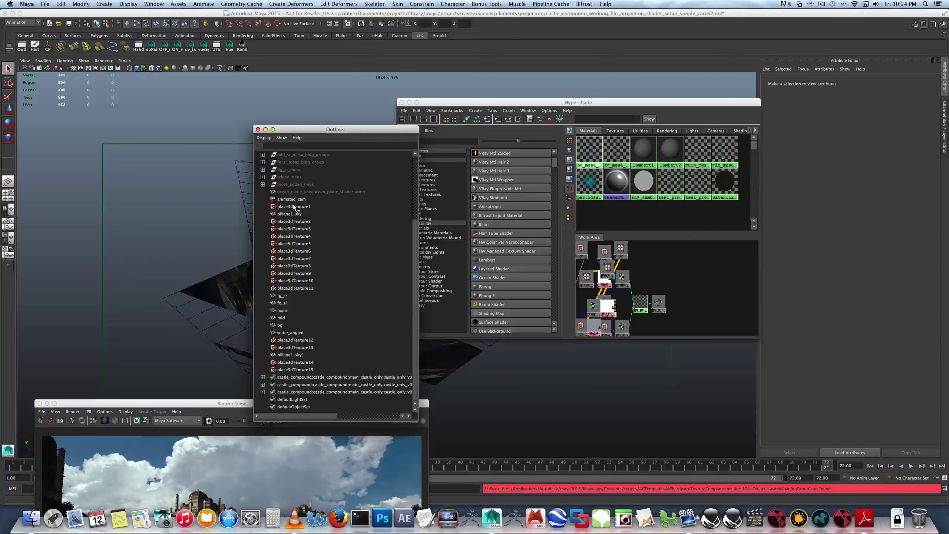
{"action": "left_click_drag", "start_coordinate": [414, 236], "coordinate": [417, 178]}
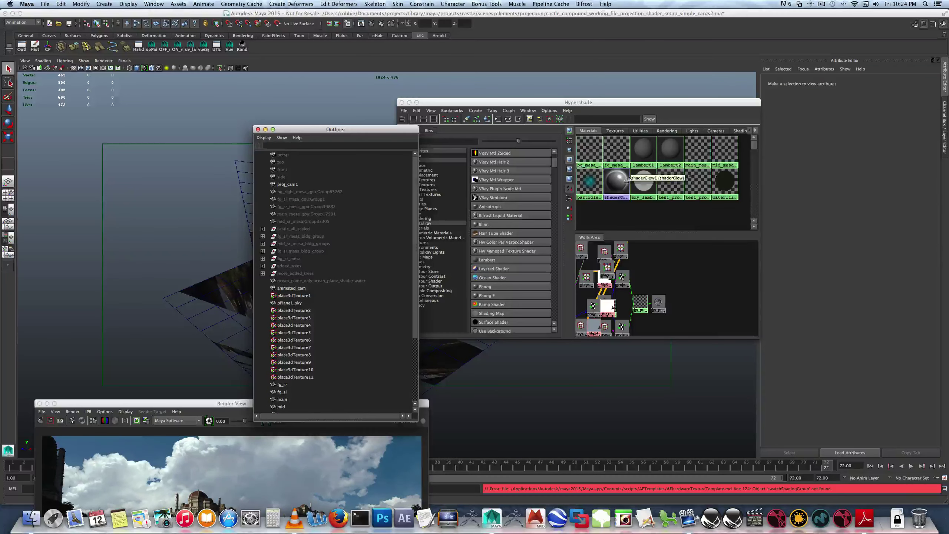
Step: Link the transparency projection of test_proj_shader1 to proj_cam1Shape and open the file texture feeding its image
{"action": "left_click", "coordinate": [703, 183]}
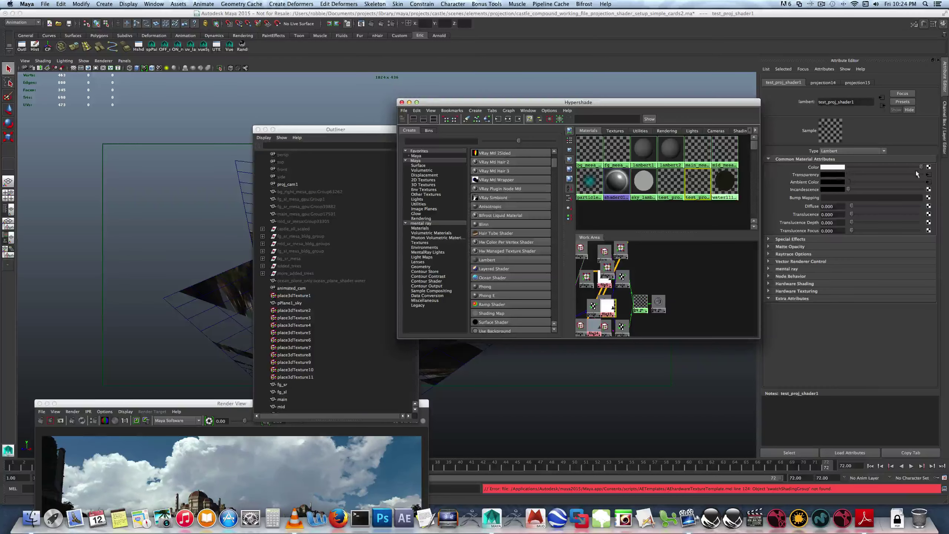
{"action": "left_click", "coordinate": [929, 175]}
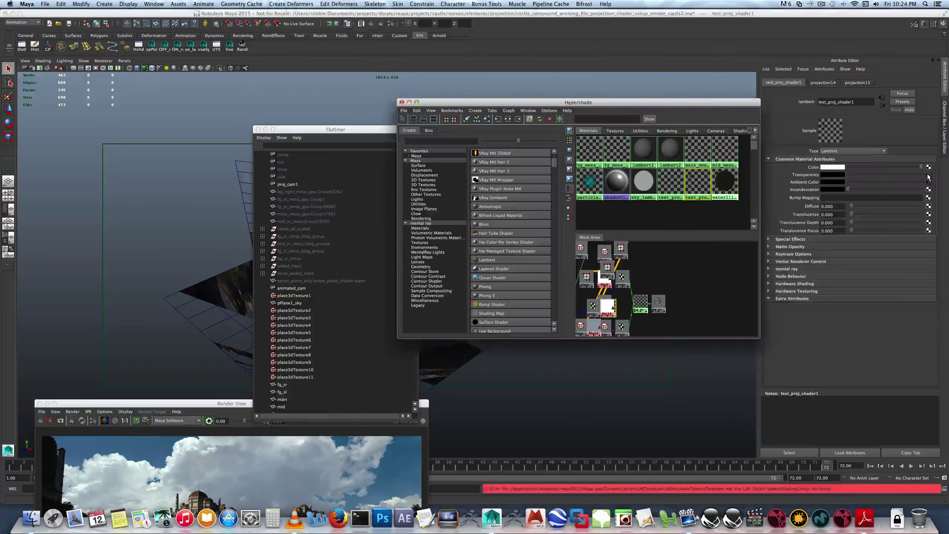
{"action": "left_click", "coordinate": [859, 233]}
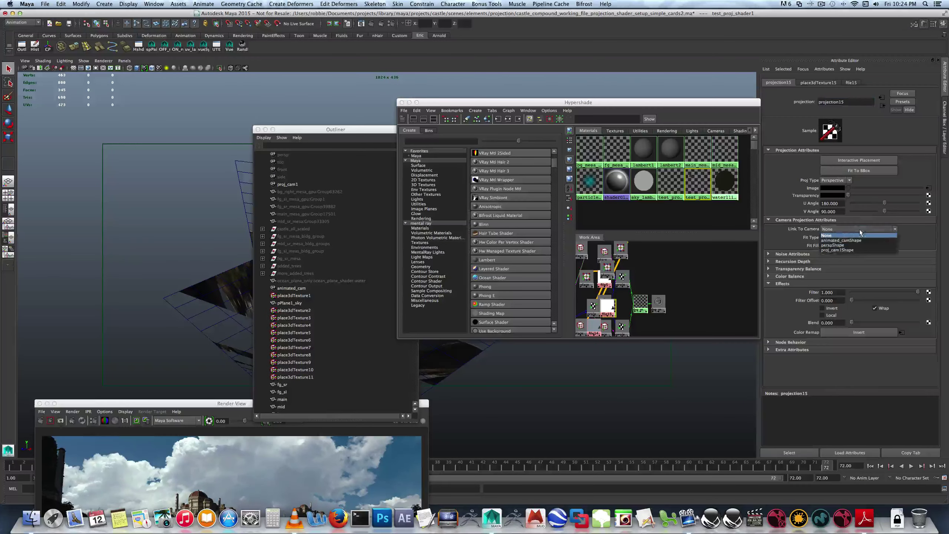
{"action": "left_click", "coordinate": [859, 250]}
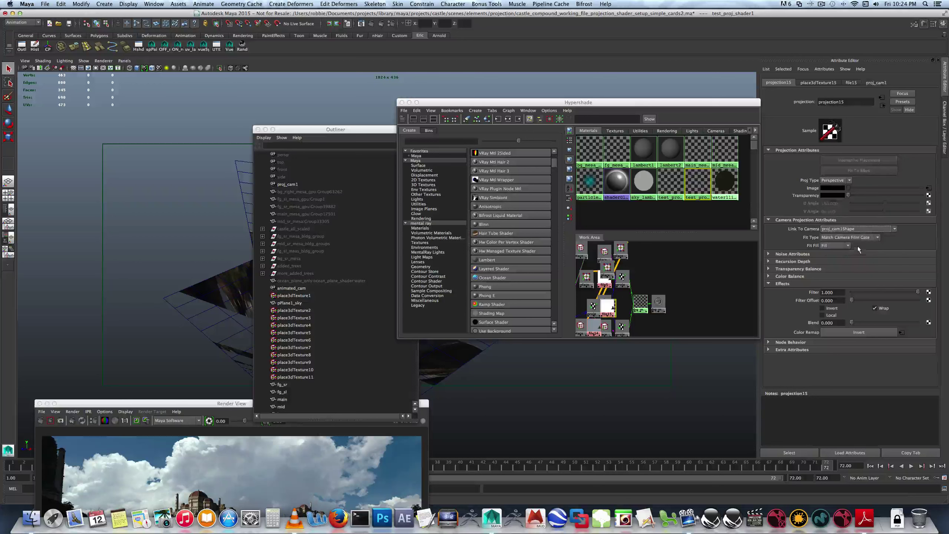
{"action": "left_click", "coordinate": [929, 187]}
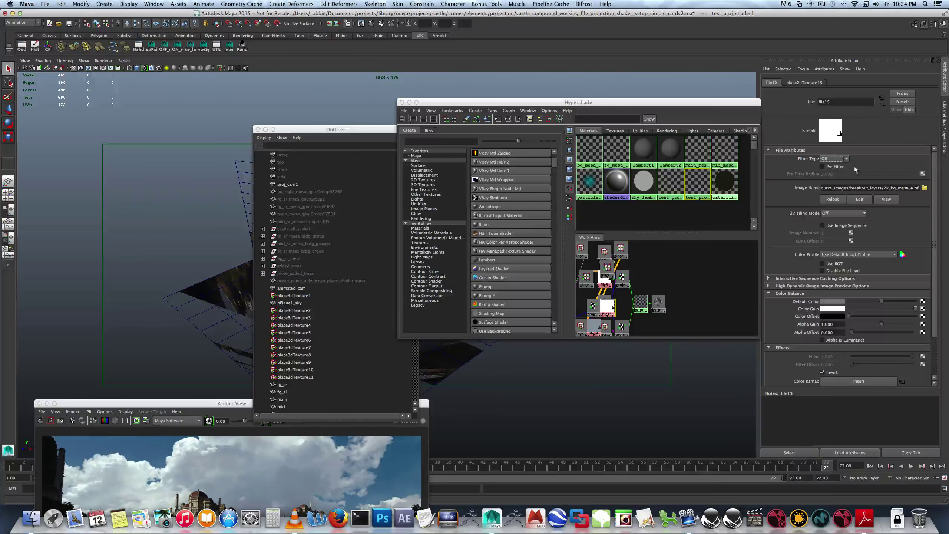